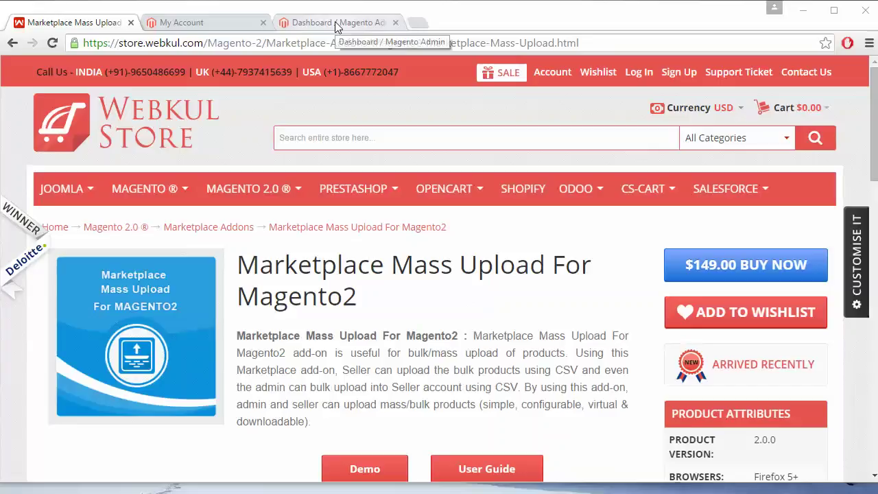
Go from the seller dashboard to the Marketplace Mass Upload Product page
{"action": "left_click", "coordinate": [218, 17]}
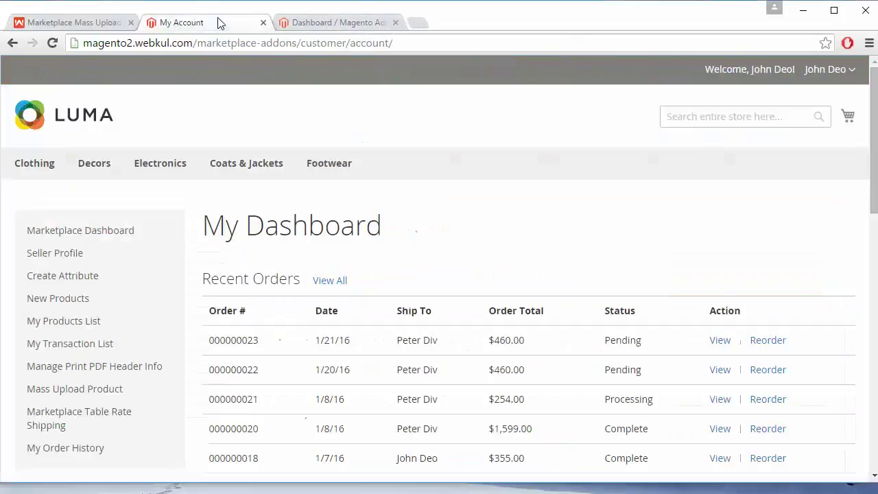
{"action": "scroll", "coordinate": [359, 212], "scroll_direction": "down", "scroll_amount": 3}
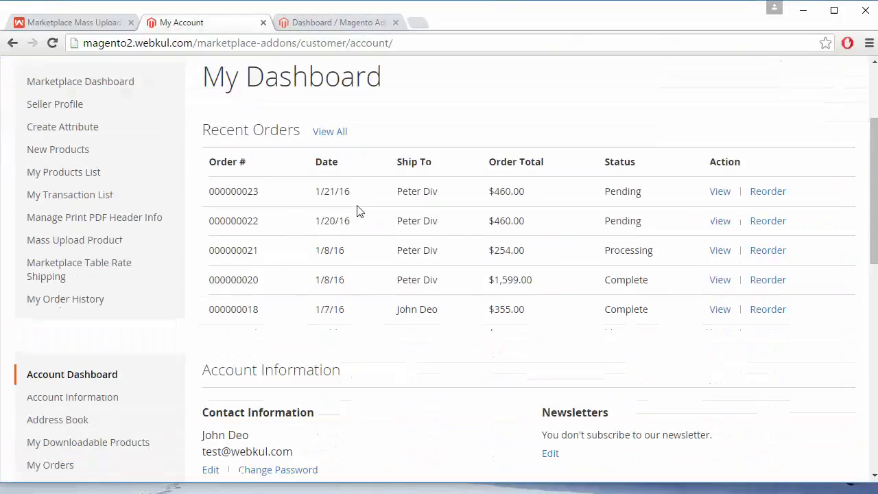
{"action": "scroll", "coordinate": [359, 212], "scroll_direction": "up", "scroll_amount": 2}
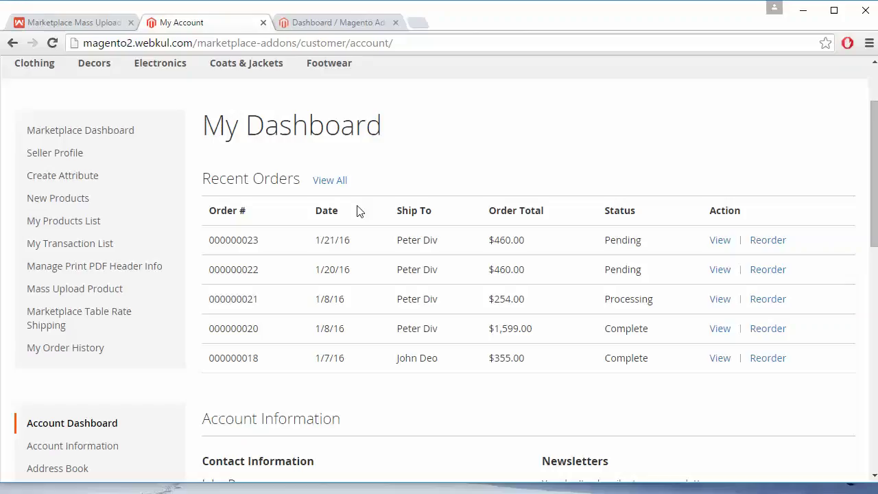
{"action": "left_click", "coordinate": [83, 287]}
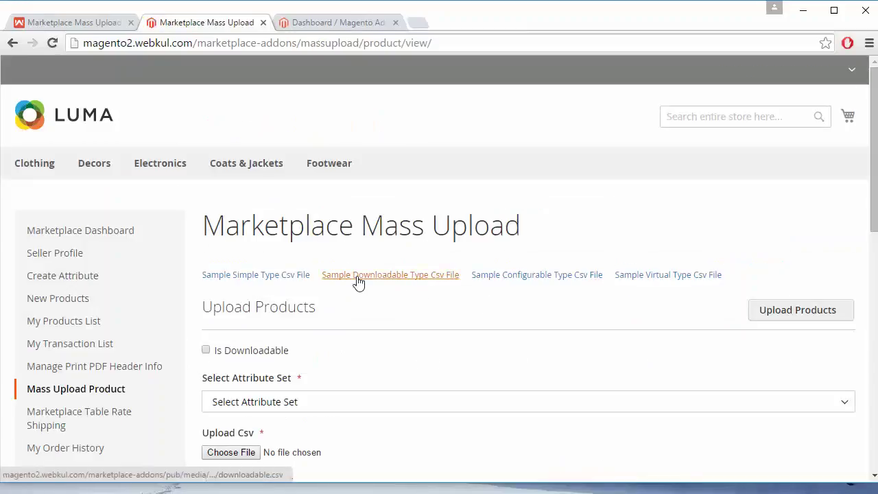
{"action": "scroll", "coordinate": [521, 349], "scroll_direction": "down", "scroll_amount": 3}
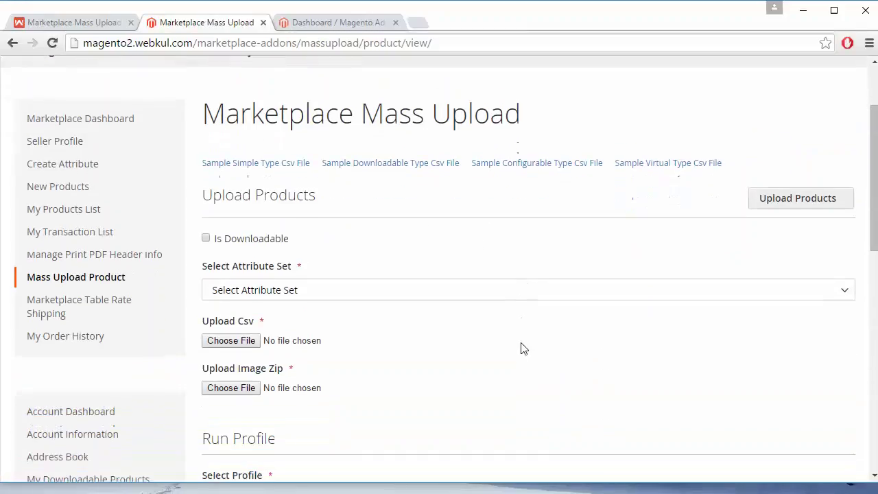
{"action": "scroll", "coordinate": [521, 348], "scroll_direction": "down", "scroll_amount": 1}
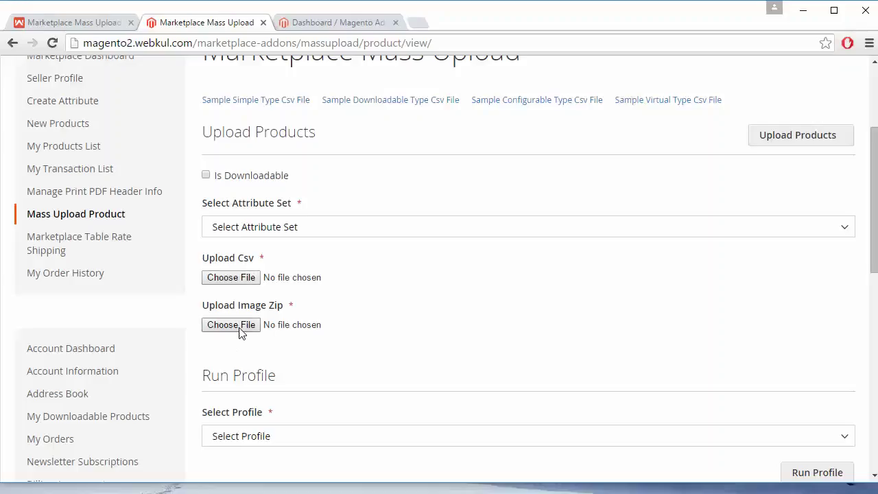
{"action": "scroll", "coordinate": [421, 320], "scroll_direction": "up", "scroll_amount": 2}
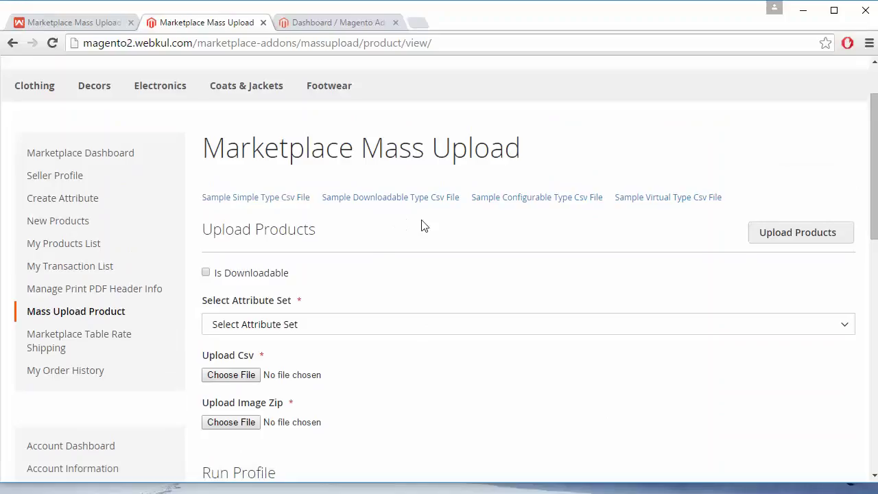
Download the sample configurable CSV and enter configurable as the product type in A2
{"action": "left_click", "coordinate": [511, 206]}
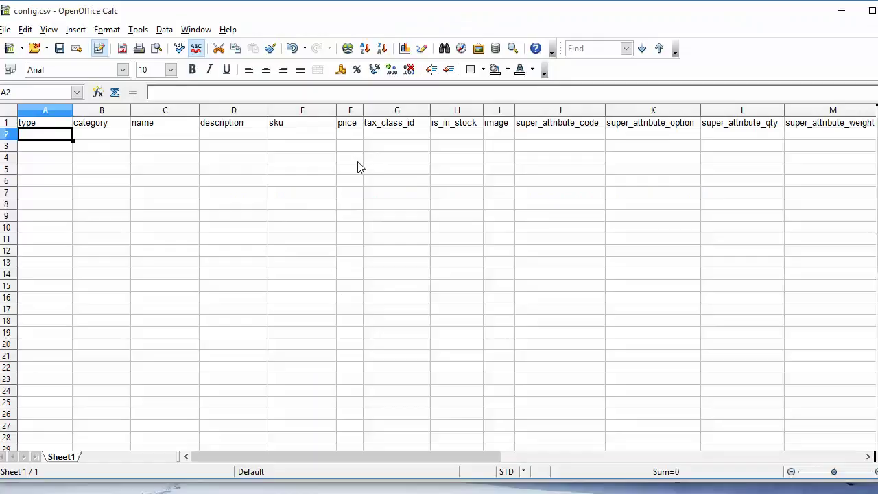
{"action": "double_click", "coordinate": [37, 140]}
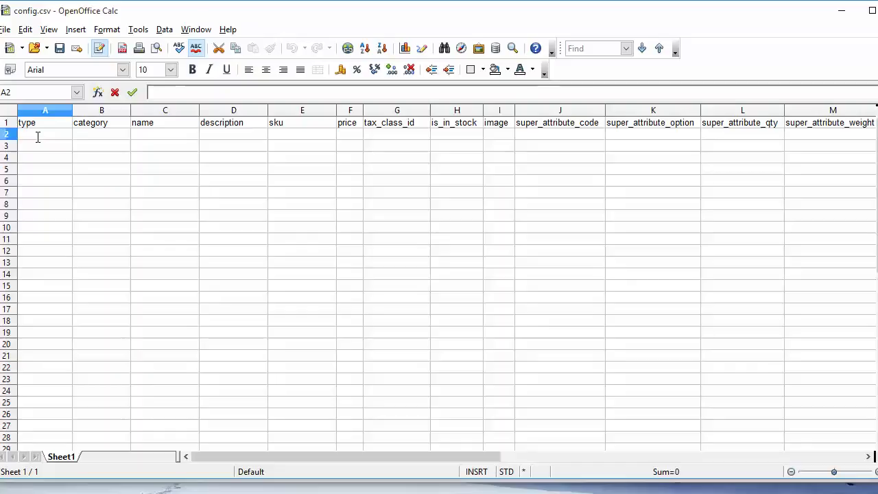
{"action": "type", "text": "configura"}
{"action": "type", "text": "bl"}
{"action": "type", "text": "le"}
Fill B2–D2 with category Clothing, name Shirt and description Demo Shirt
{"action": "left_click", "coordinate": [101, 137]}
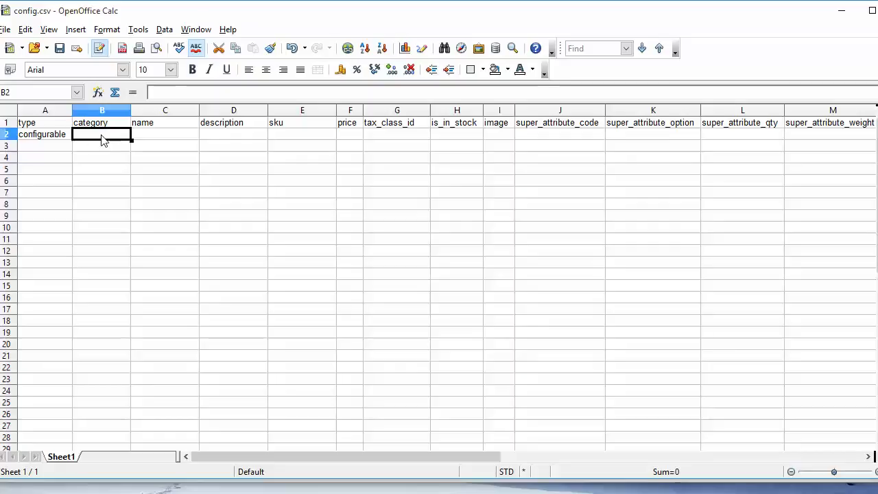
{"action": "type", "text": "Clothing"}
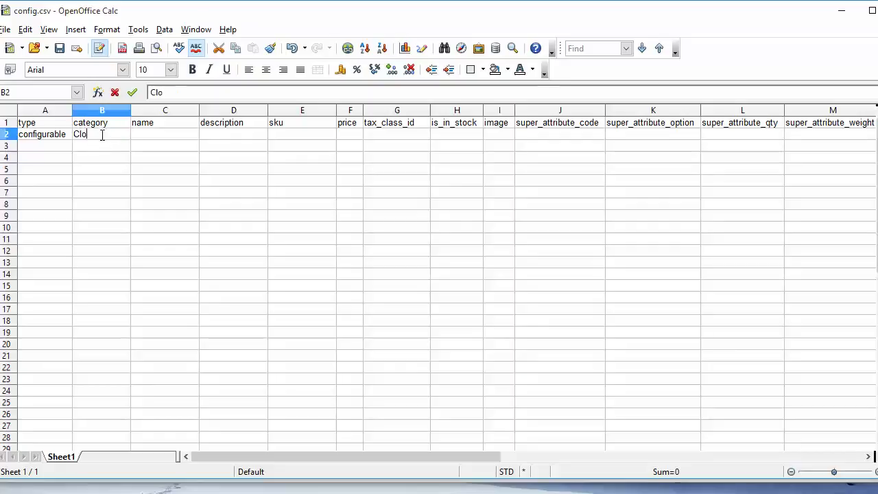
{"action": "left_click", "coordinate": [161, 141]}
{"action": "type", "text": "Shirt"}
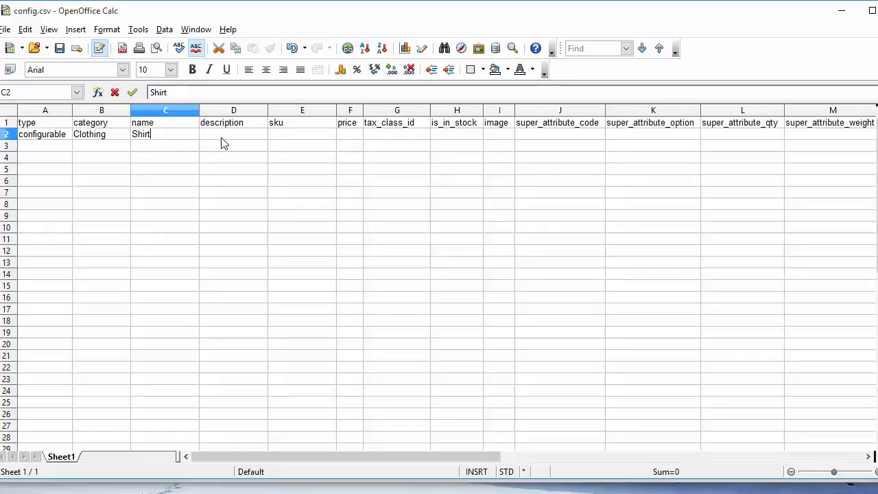
{"action": "left_click", "coordinate": [222, 142]}
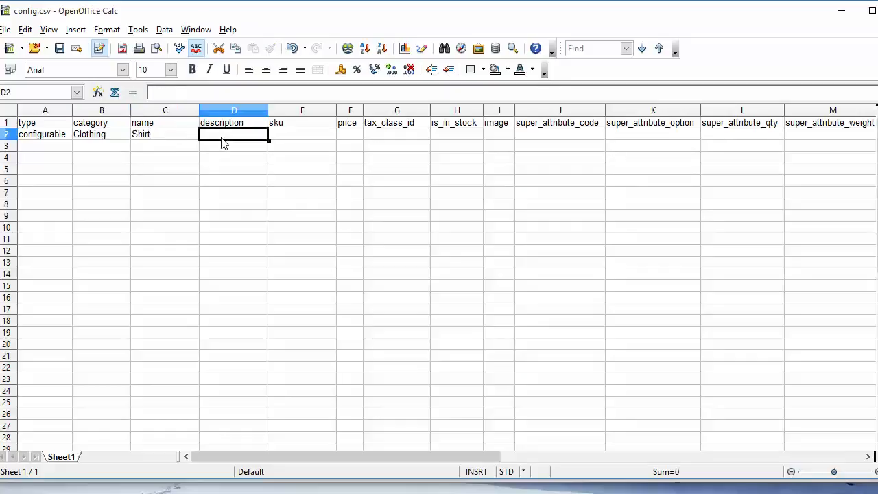
{"action": "type", "text": "Demo"}
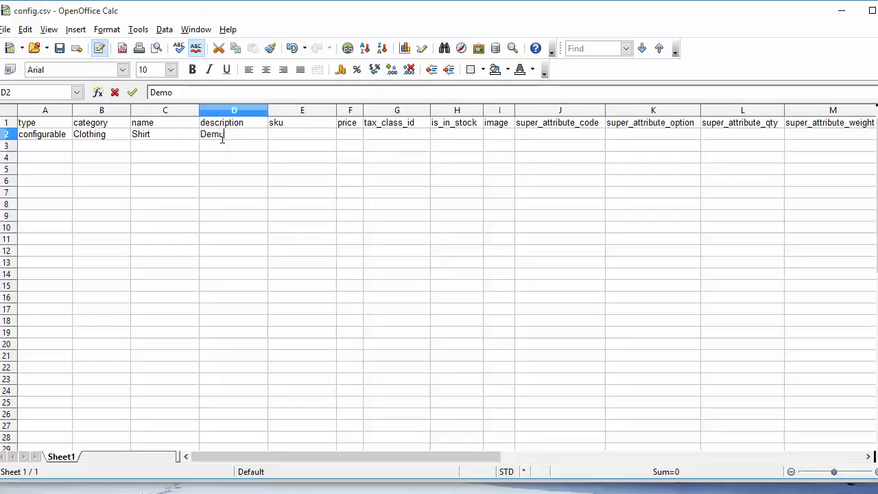
{"action": "type", "text": " Shirt"}
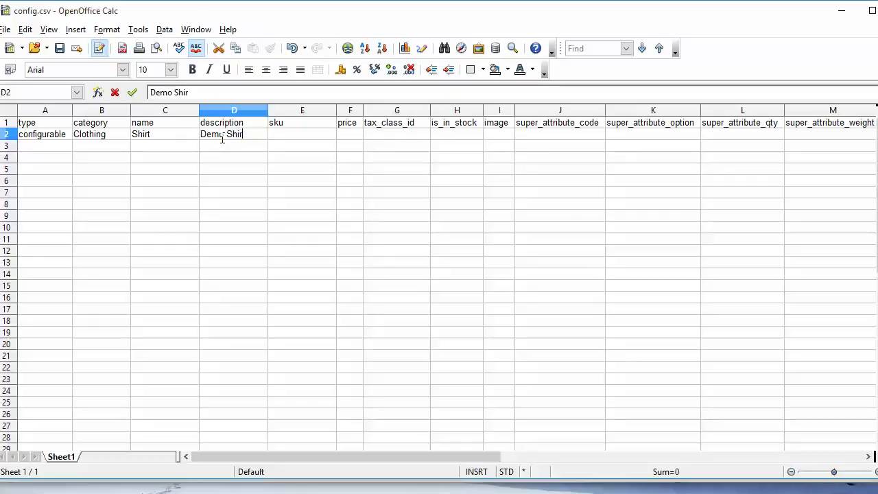
Enter sku shirt11, price 100, tax class None and In Stock in E2–H2
{"action": "left_click", "coordinate": [281, 135]}
{"action": "type", "text": "shirt11"}
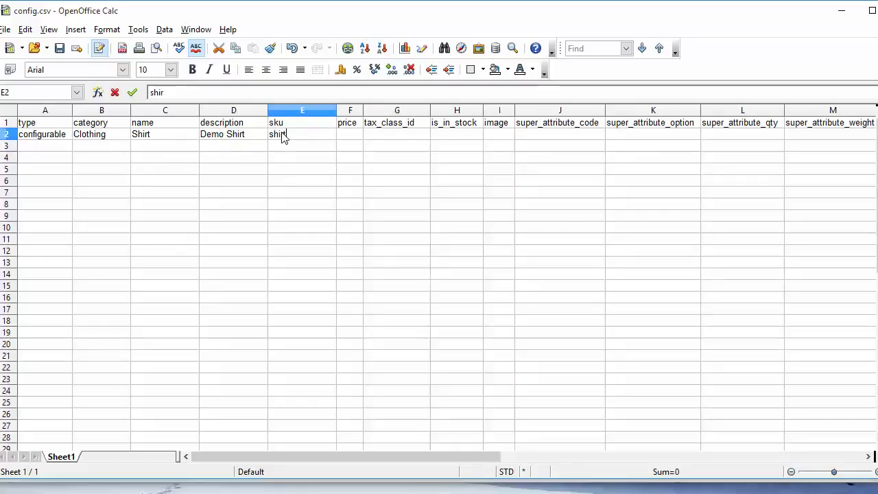
{"action": "left_click", "coordinate": [353, 137]}
{"action": "type", "text": "100"}
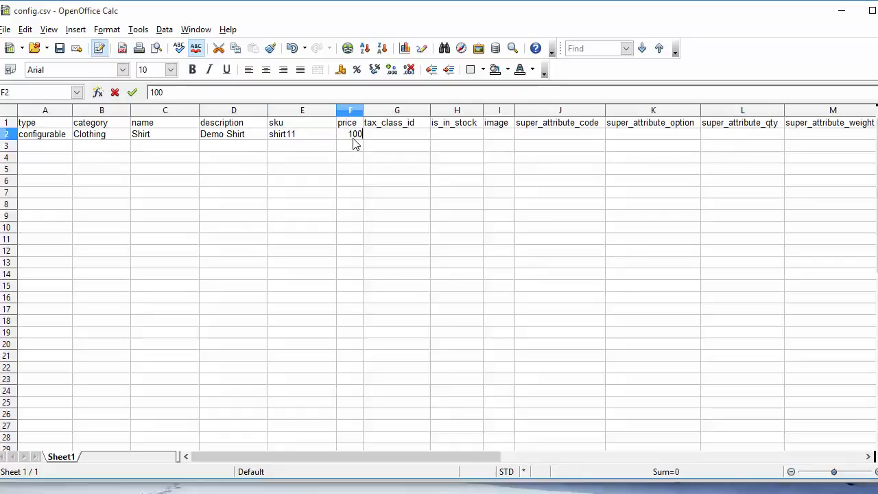
{"action": "left_click", "coordinate": [395, 137]}
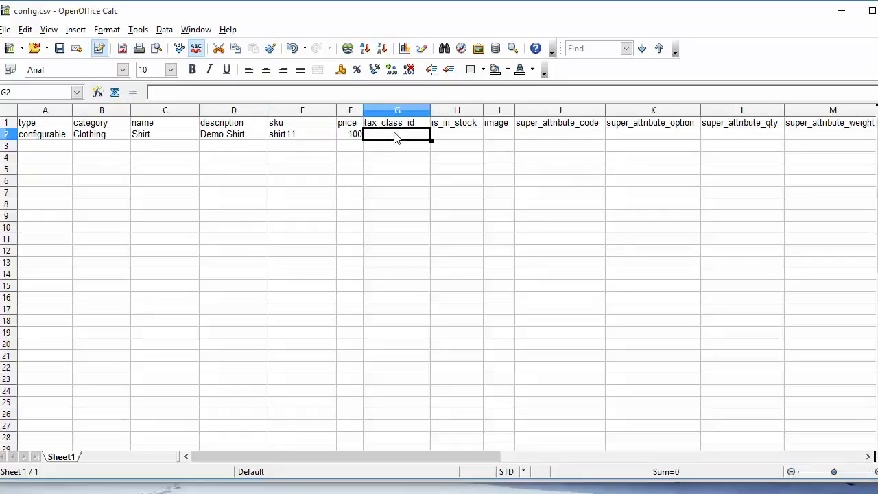
{"action": "type", "text": "None"}
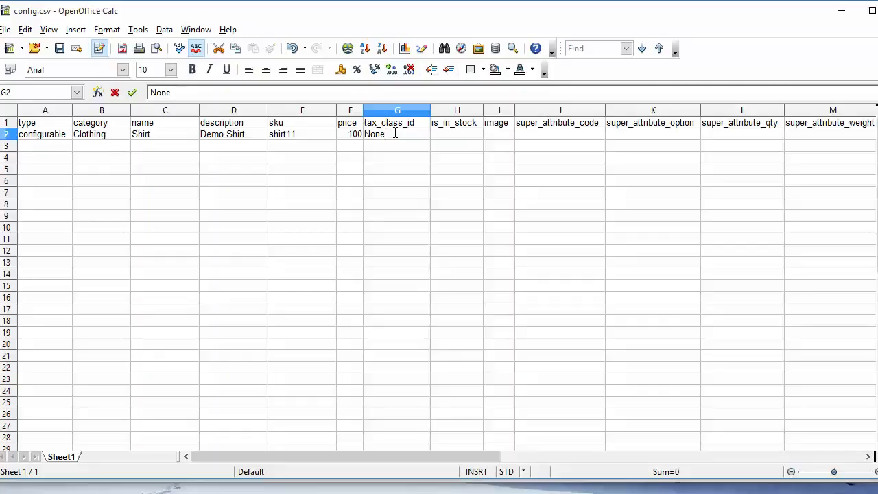
{"action": "left_click", "coordinate": [450, 141]}
{"action": "type", "text": "In"}
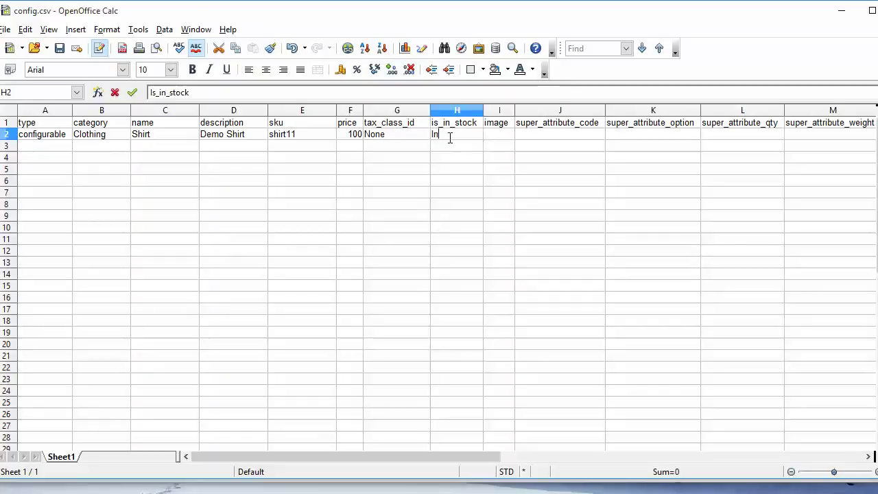
{"action": "type", "text": " Stock"}
Enter shirt.png as the image in I2 and check the super_attribute_code cell J2
{"action": "left_click", "coordinate": [489, 141]}
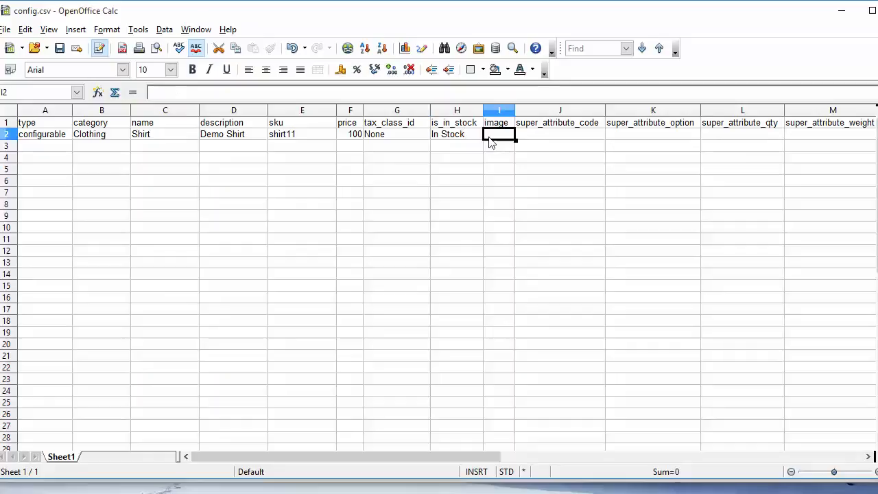
{"action": "type", "text": "shirt"}
{"action": "type", "text": ".png"}
{"action": "left_click", "coordinate": [586, 180]}
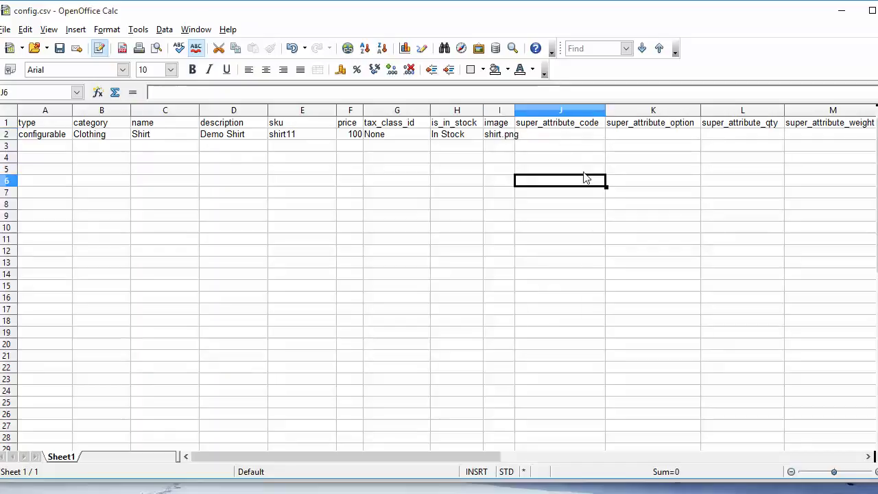
{"action": "left_click", "coordinate": [571, 127]}
{"action": "double_click", "coordinate": [570, 140]}
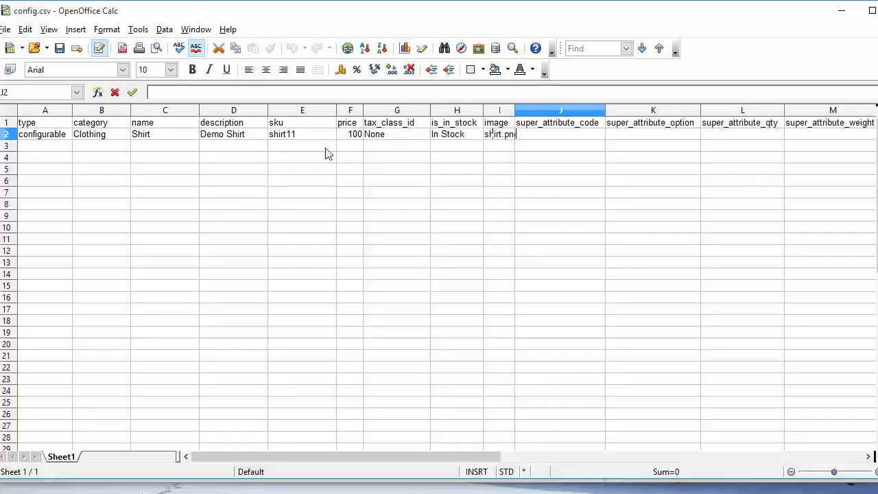
{"action": "left_click", "coordinate": [48, 150]}
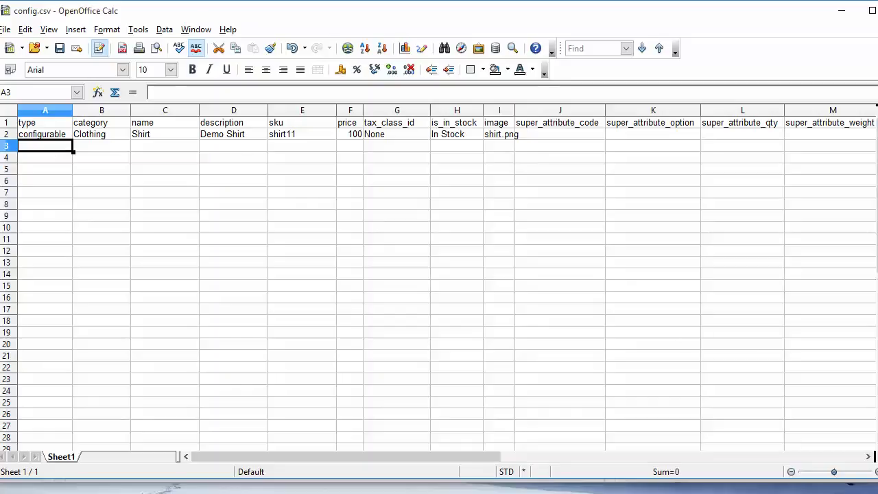
Erase stray text, then enter type simple and category Clothing in A3 and B3
{"action": "left_click", "coordinate": [193, 253]}
{"action": "type", "text": "si"}
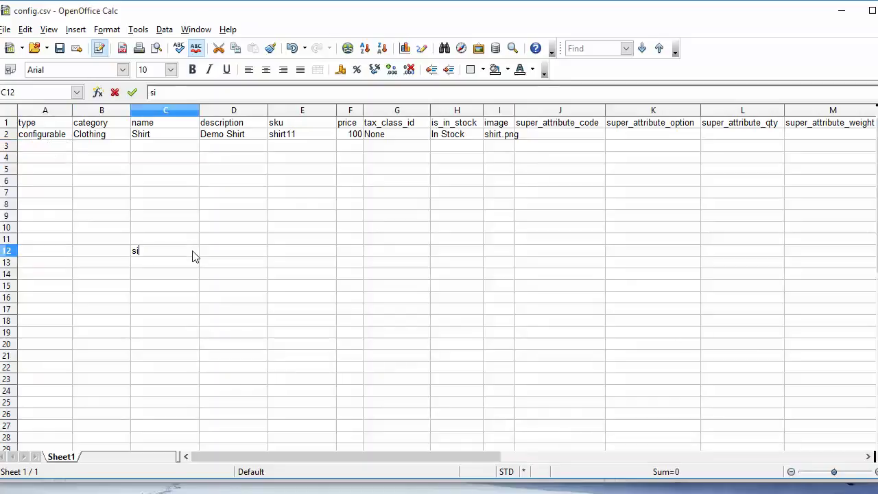
{"action": "type", "text": "m"}
{"action": "key", "text": "BackSpace"}
{"action": "key", "text": "BackSpace"}
{"action": "key", "text": "BackSpace"}
{"action": "left_click", "coordinate": [50, 147]}
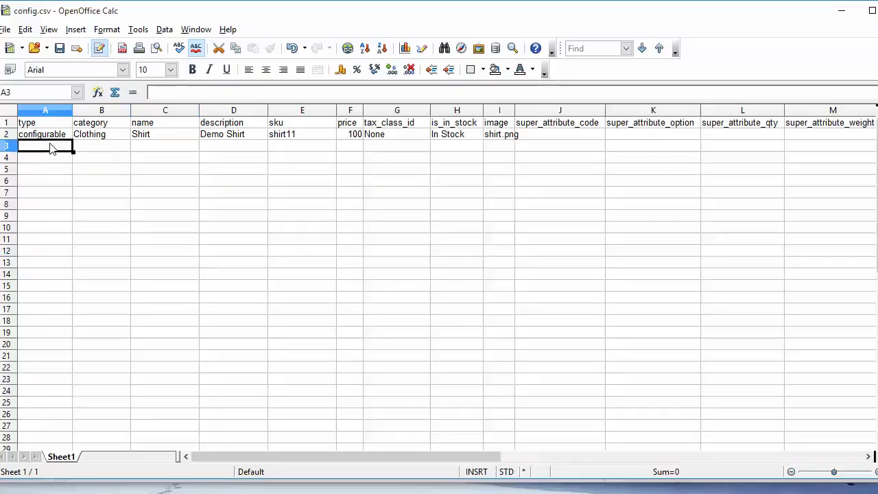
{"action": "double_click", "coordinate": [50, 147]}
{"action": "type", "text": "simple"}
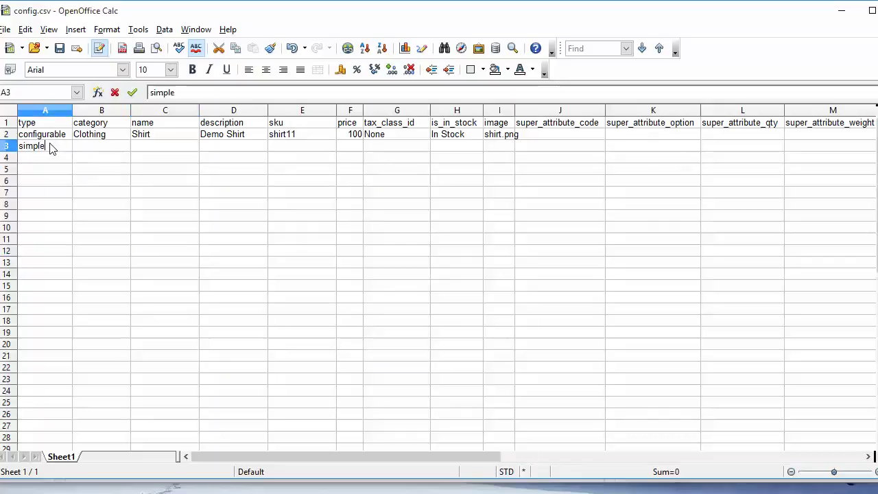
{"action": "left_click", "coordinate": [104, 151]}
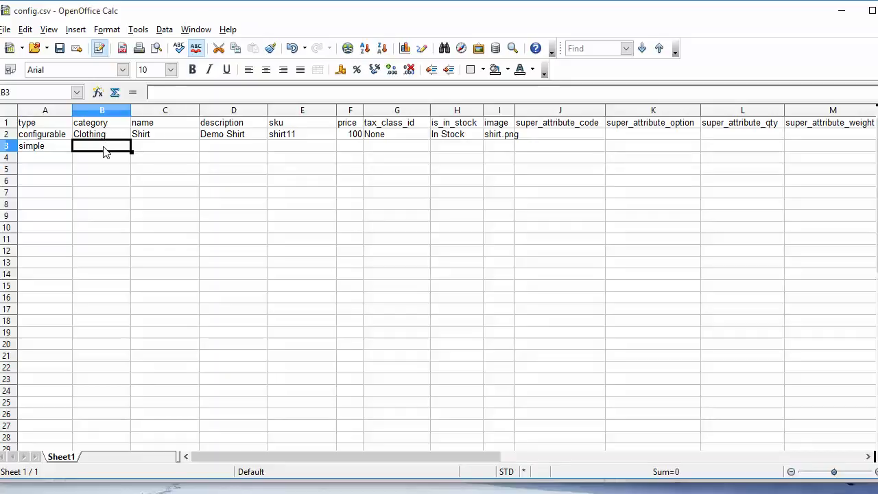
{"action": "type", "text": "Clothing"}
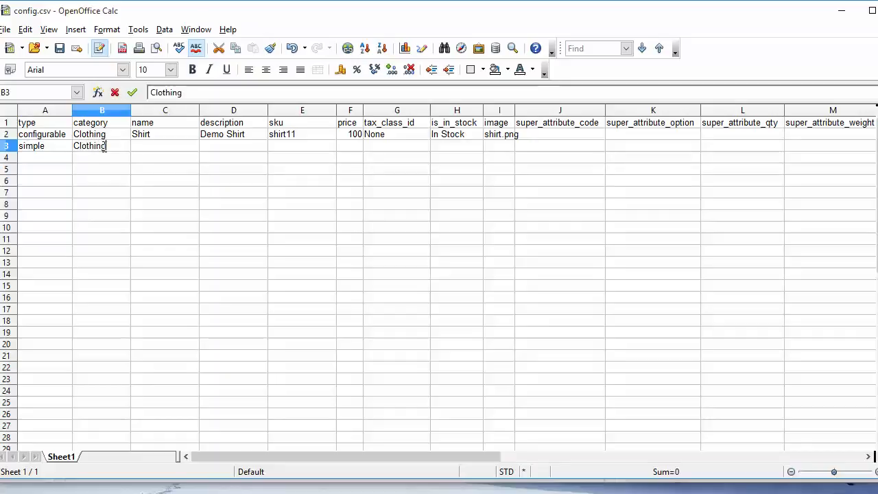
{"action": "left_click", "coordinate": [154, 150]}
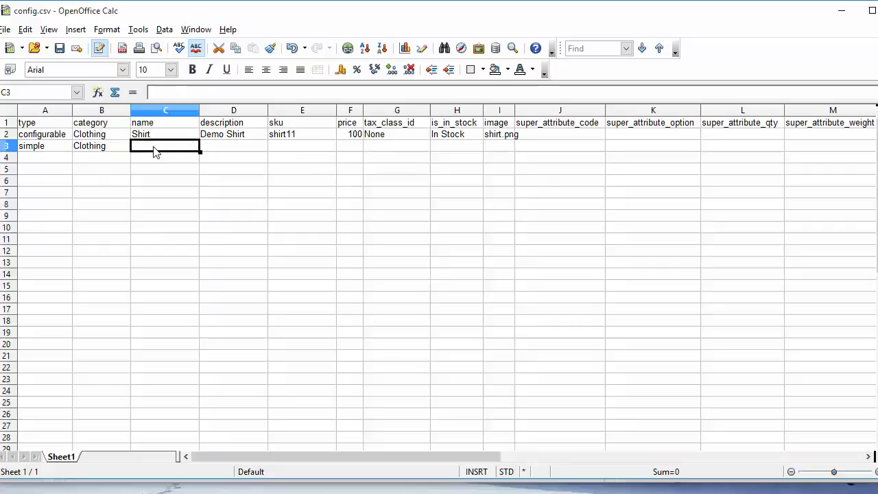
{"action": "left_click", "coordinate": [787, 489]}
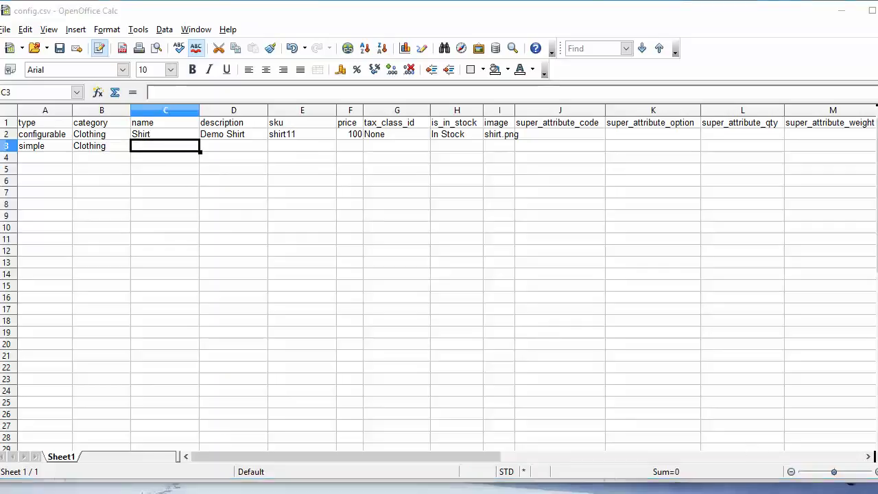
Fill C3–F3 with Red Shirt, Demo red, sku red12 and price 110
{"action": "double_click", "coordinate": [172, 149]}
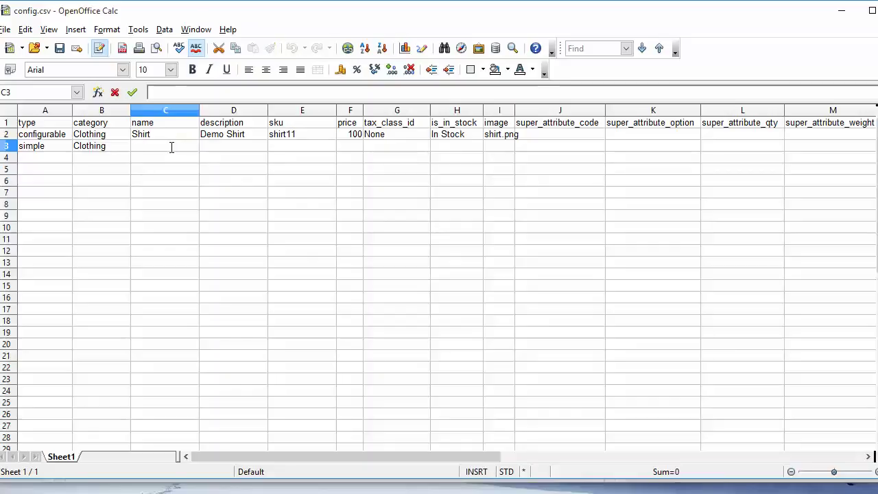
{"action": "type", "text": "Red Shirt"}
{"action": "left_click", "coordinate": [219, 149]}
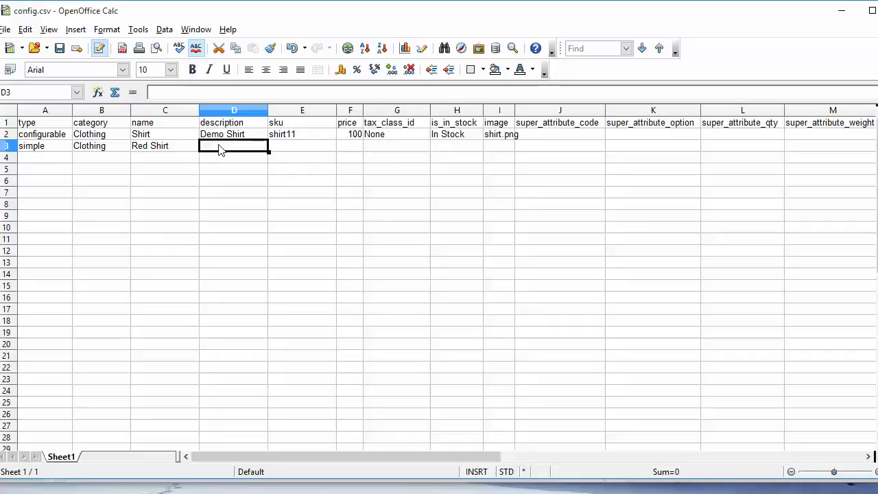
{"action": "type", "text": "Demo red"}
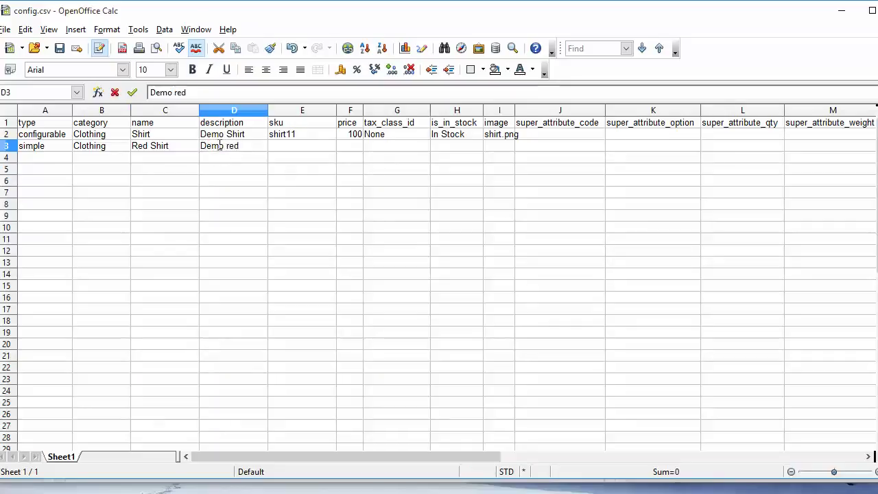
{"action": "left_click", "coordinate": [290, 151]}
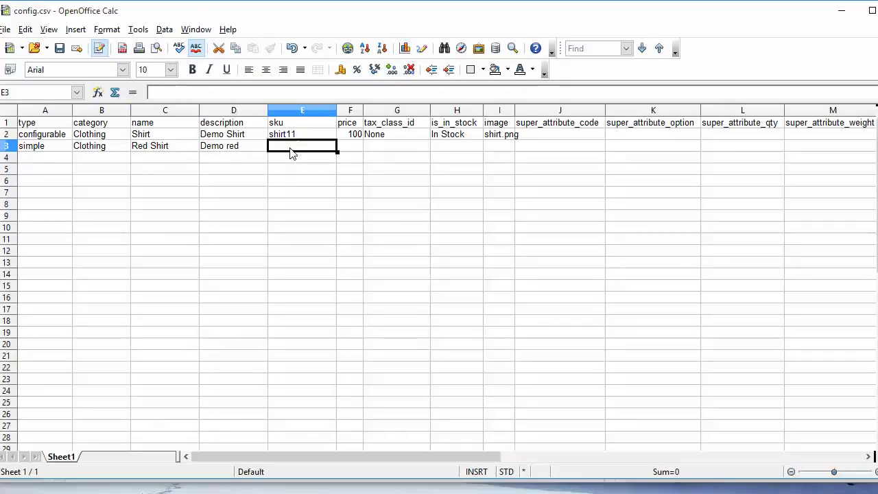
{"action": "type", "text": "red12"}
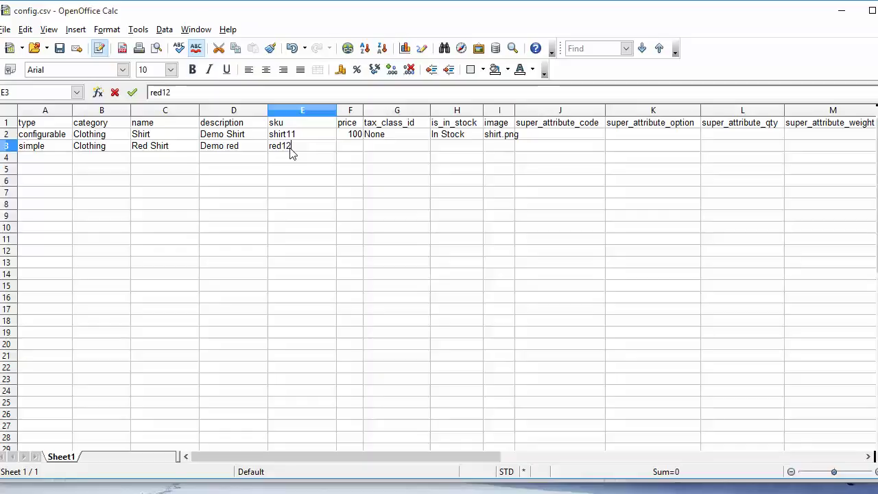
{"action": "left_click", "coordinate": [354, 151]}
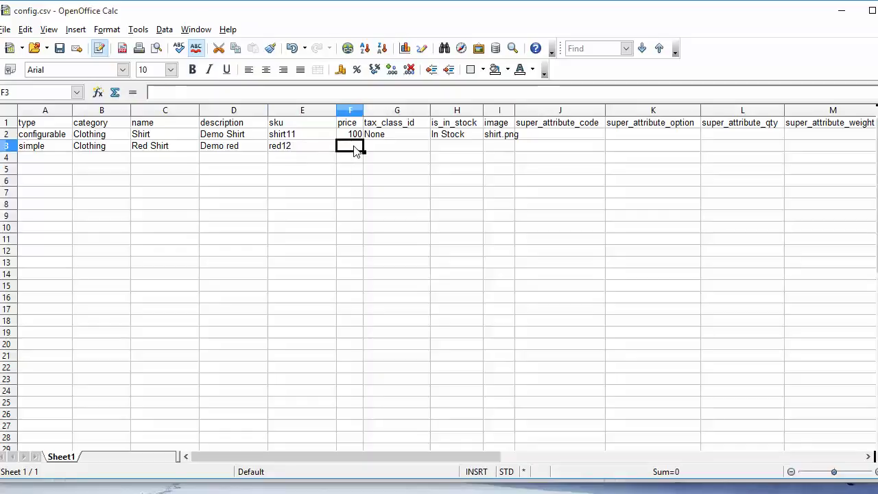
{"action": "type", "text": "10"}
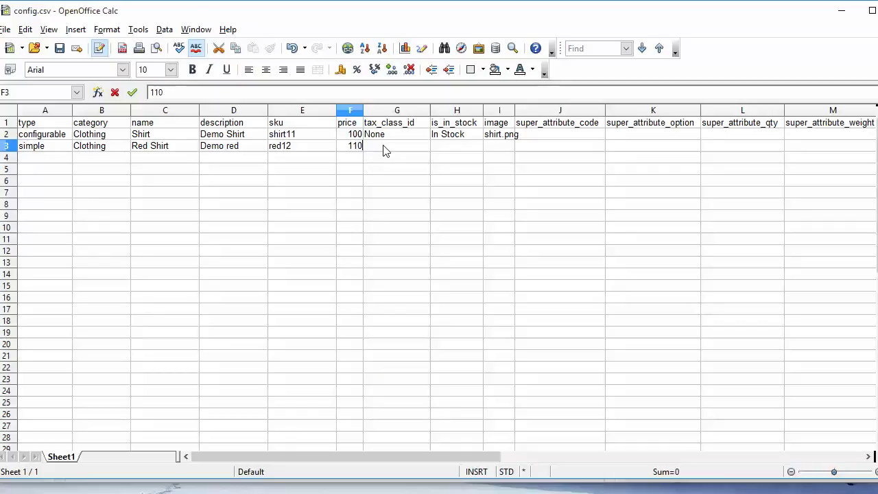
{"action": "left_click", "coordinate": [385, 150]}
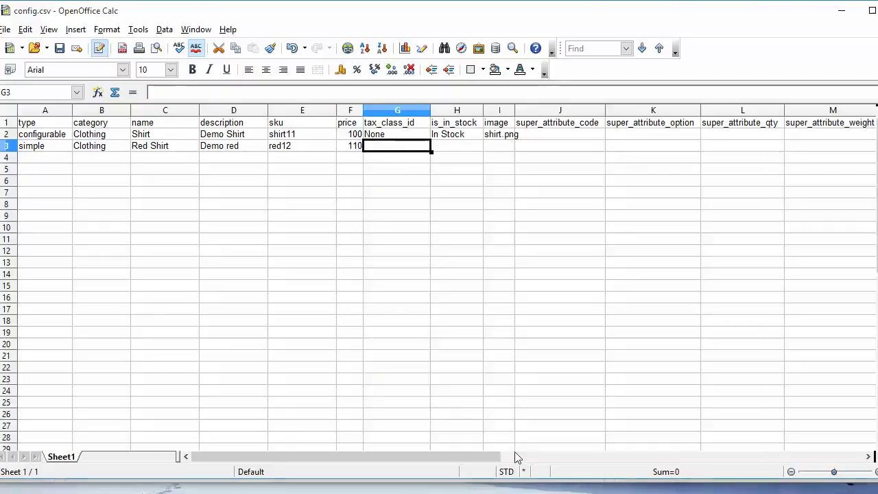
Fill G3–I3 with tax class None, In Stock and image red.png
{"action": "double_click", "coordinate": [384, 146]}
{"action": "type", "text": "None"}
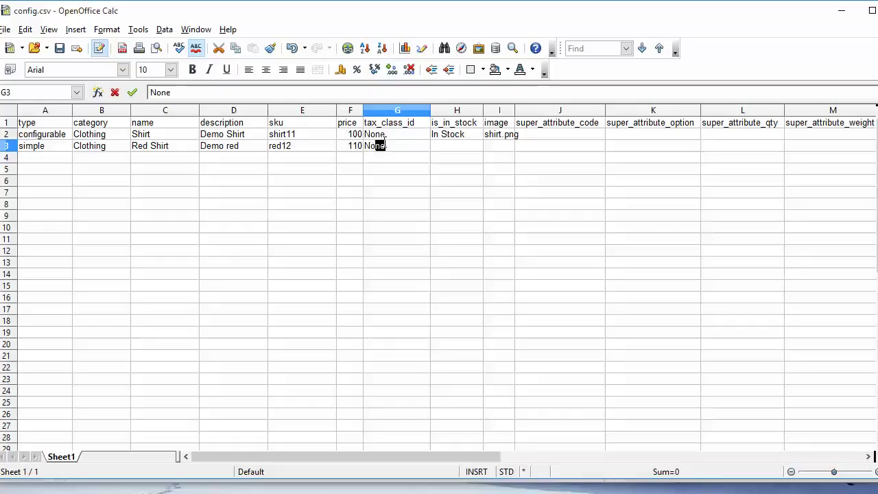
{"action": "left_click", "coordinate": [449, 149]}
{"action": "type", "text": "In"}
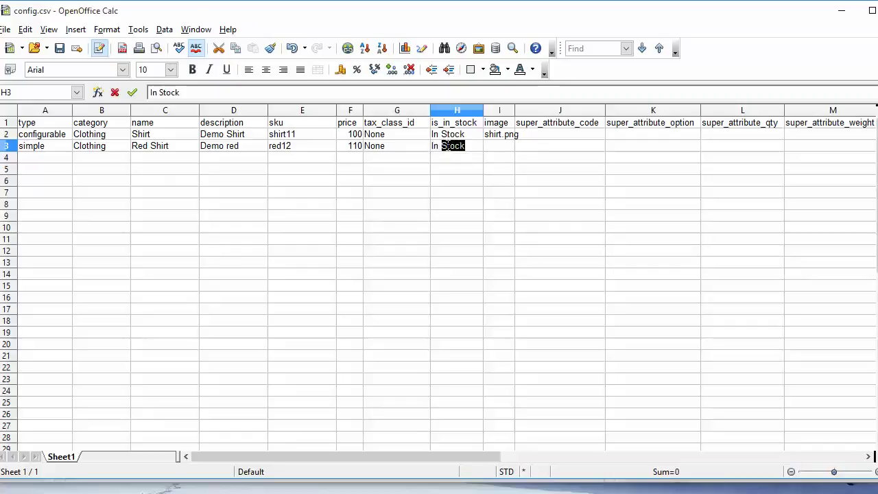
{"action": "type", "text": " Stock"}
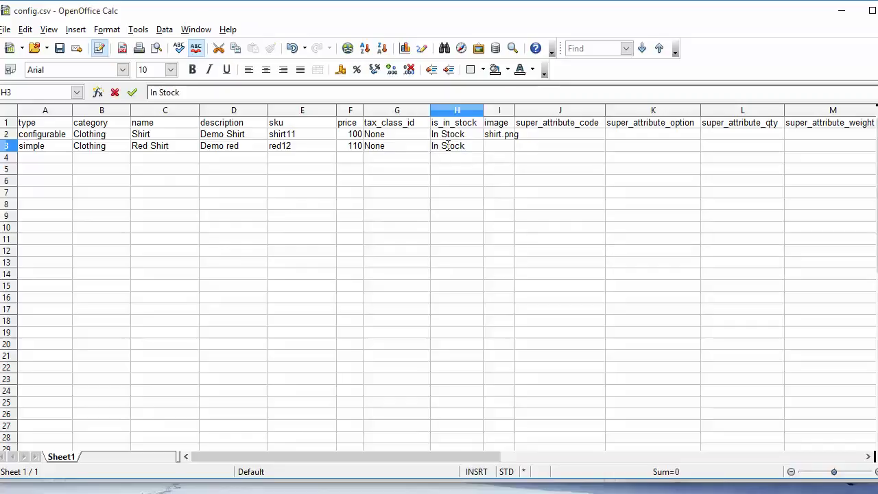
{"action": "left_click", "coordinate": [496, 151]}
{"action": "type", "text": "red"}
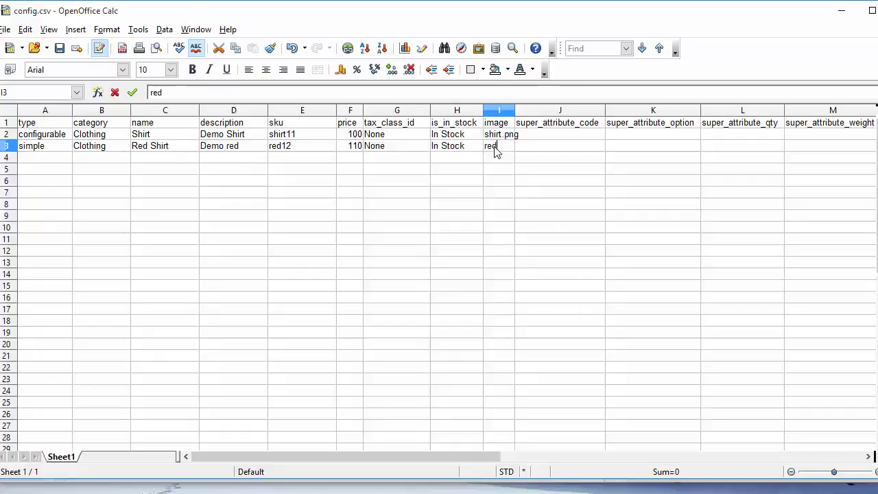
{"action": "type", "text": ".png"}
{"action": "left_click", "coordinate": [535, 147]}
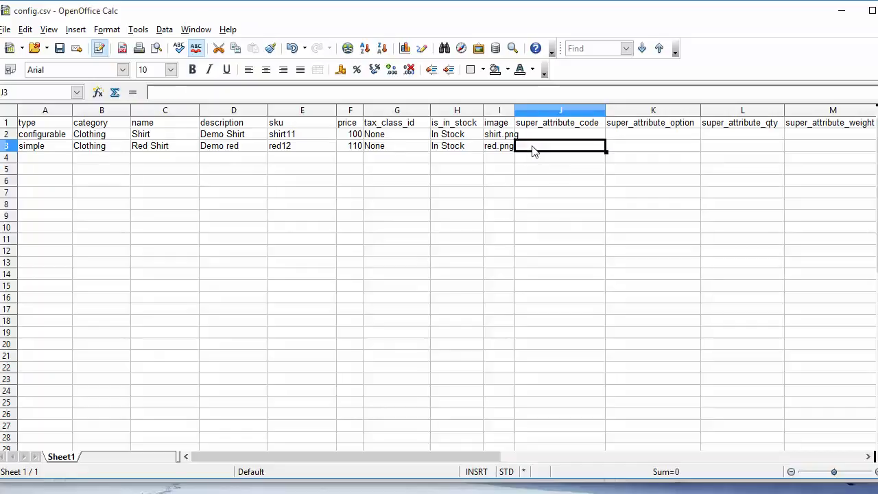
Check the super_attribute cells J3–M3 for the child row
{"action": "left_click", "coordinate": [650, 151]}
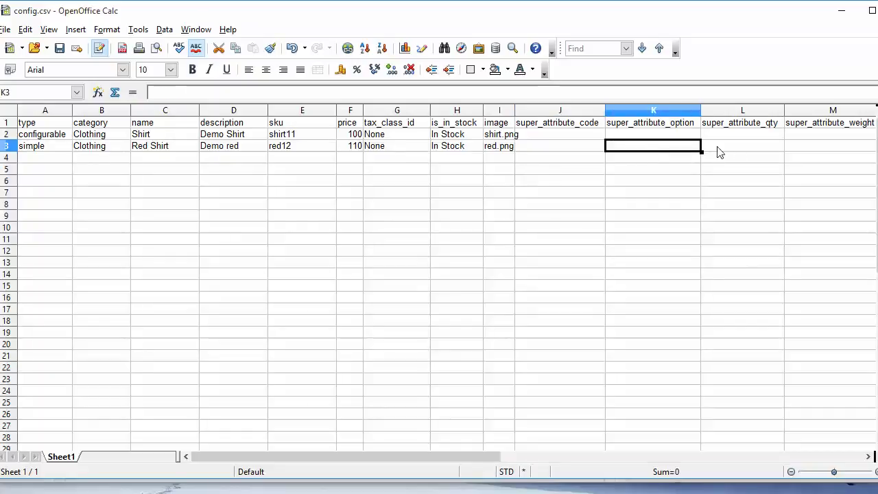
{"action": "left_click", "coordinate": [740, 151]}
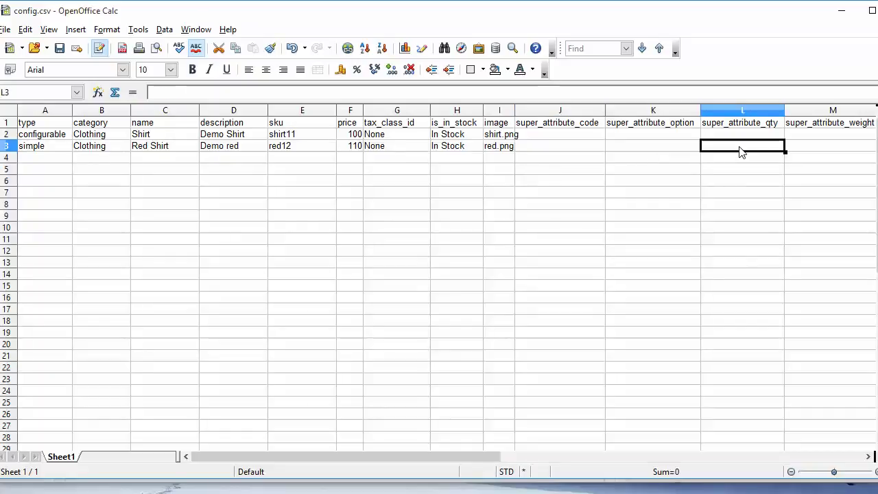
{"action": "left_click", "coordinate": [839, 148]}
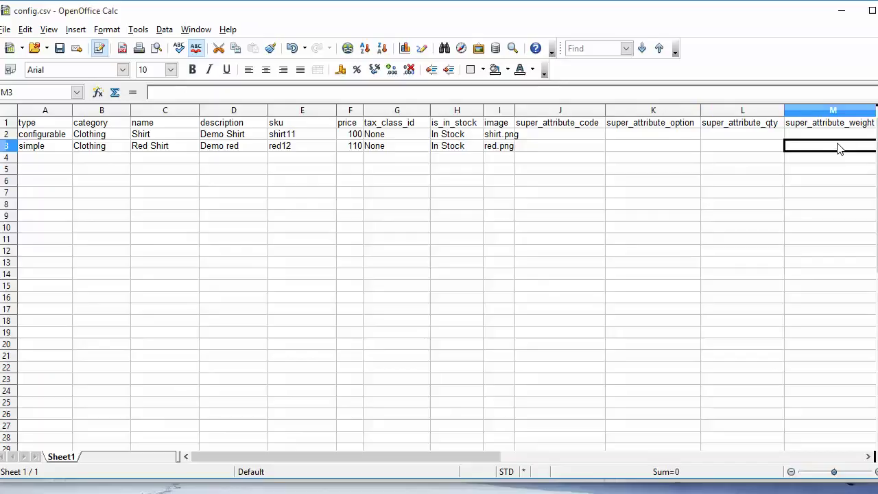
{"action": "left_click", "coordinate": [560, 148]}
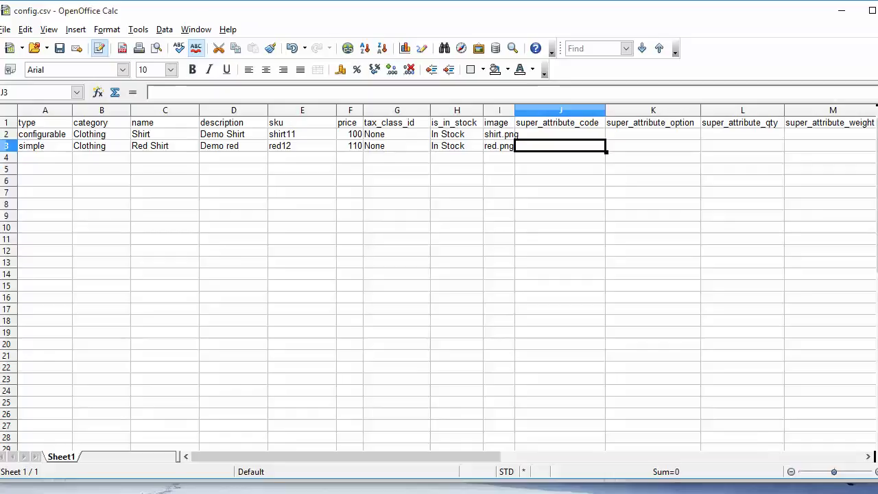
{"action": "key", "text": "alt+Tab"}
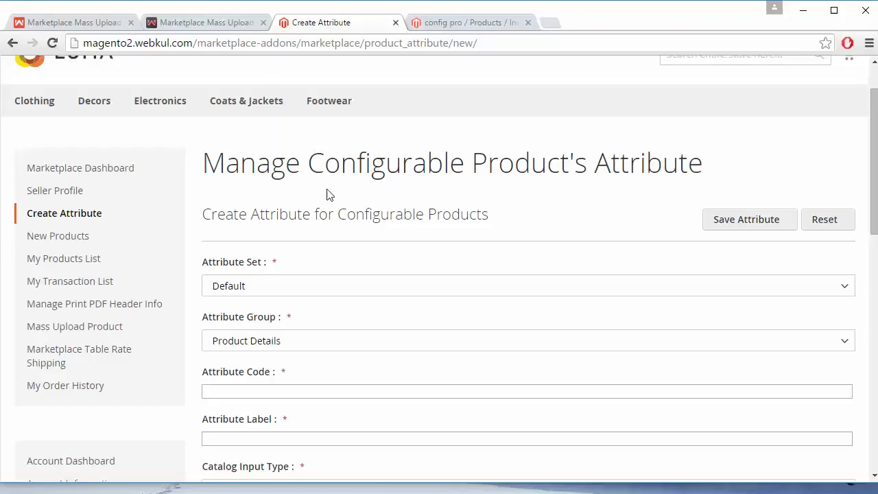
Save a Dropdown attribute with code size, label Size, options XL and M
{"action": "scroll", "coordinate": [326, 194], "scroll_direction": "up", "scroll_amount": 1}
{"action": "scroll", "coordinate": [328, 197], "scroll_direction": "down", "scroll_amount": 2}
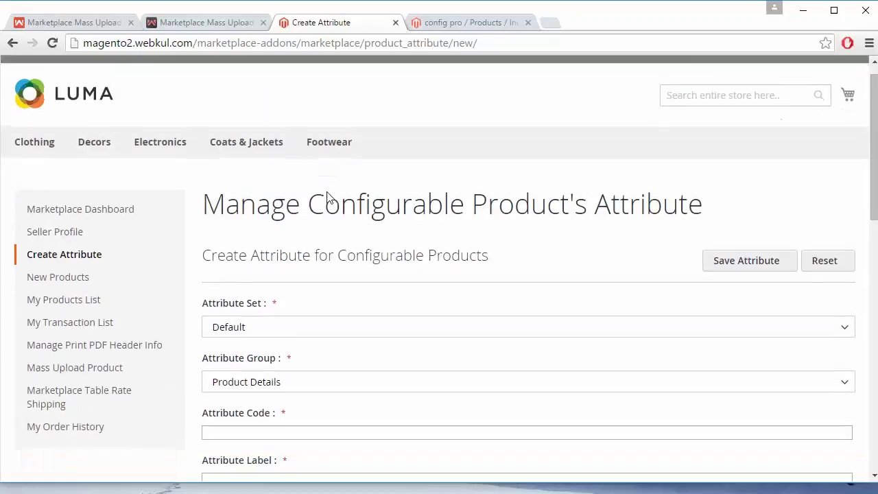
{"action": "scroll", "coordinate": [326, 197], "scroll_direction": "down", "scroll_amount": 2}
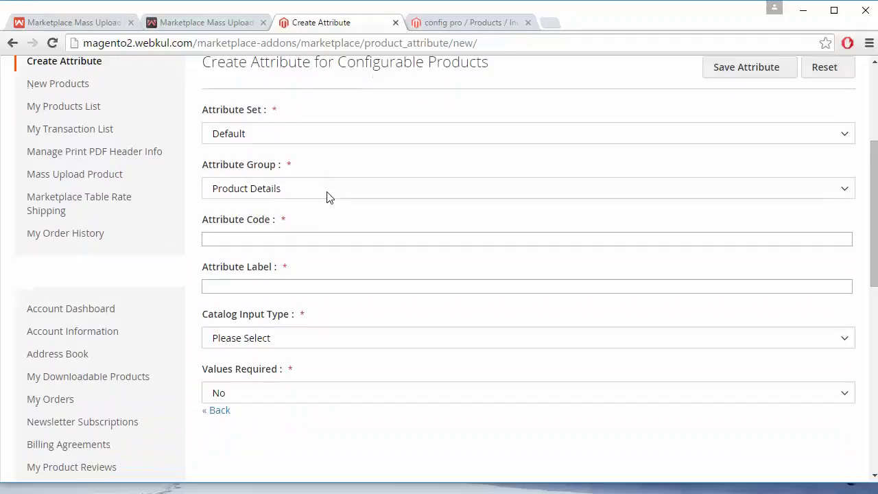
{"action": "scroll", "coordinate": [327, 199], "scroll_direction": "up", "scroll_amount": 1}
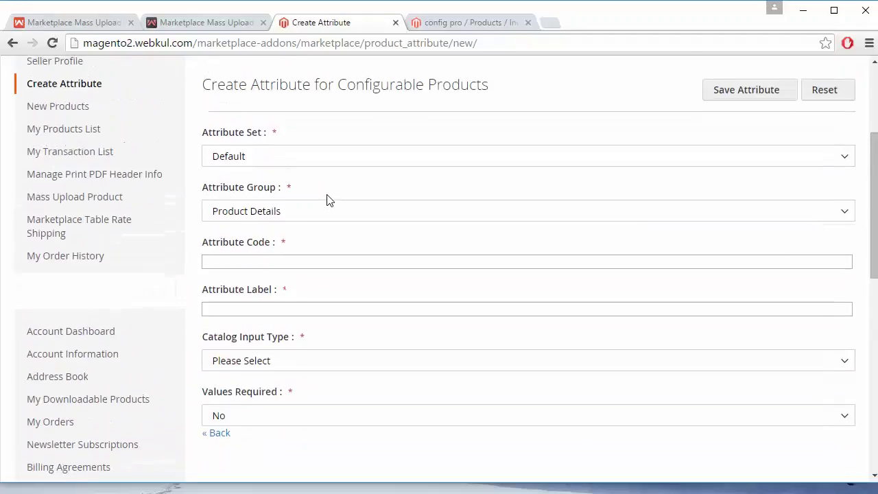
{"action": "left_click", "coordinate": [244, 265]}
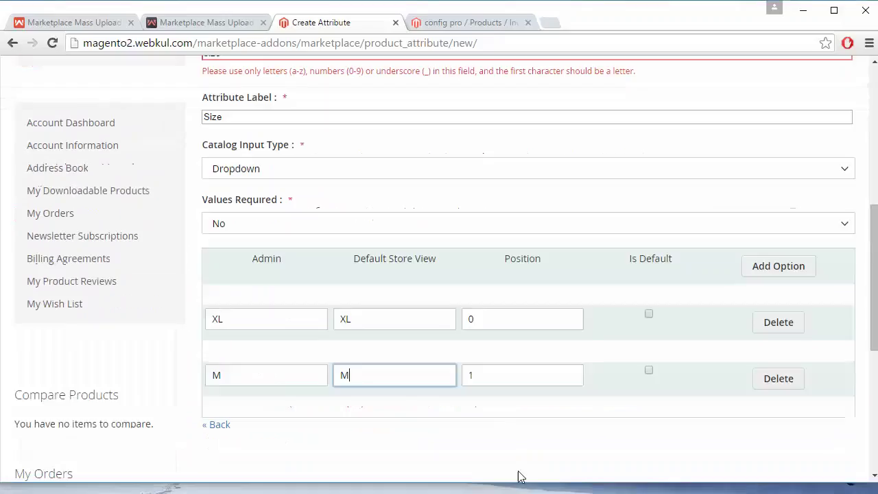
{"action": "scroll", "coordinate": [506, 255], "scroll_direction": "up", "scroll_amount": 3}
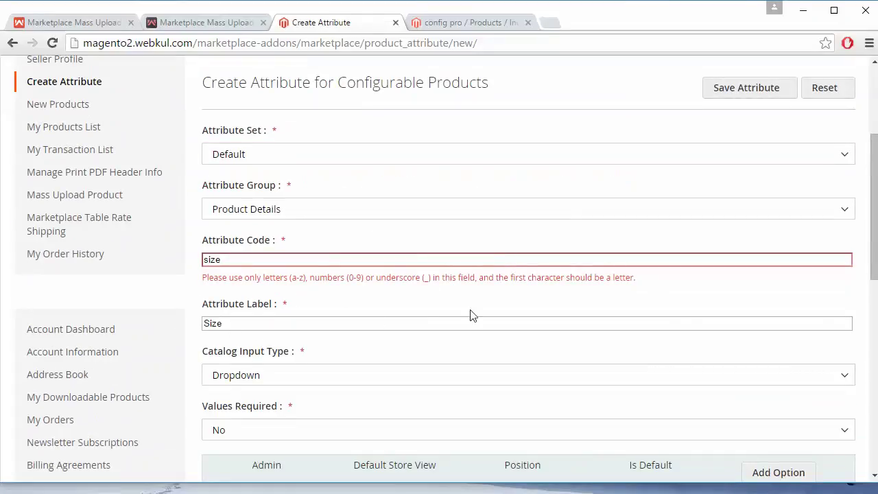
{"action": "scroll", "coordinate": [470, 315], "scroll_direction": "down", "scroll_amount": 5}
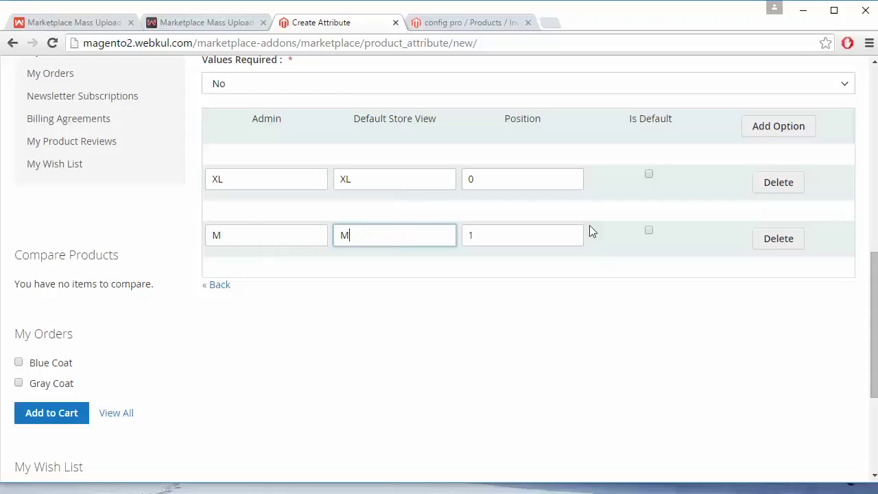
{"action": "scroll", "coordinate": [580, 274], "scroll_direction": "up", "scroll_amount": 6}
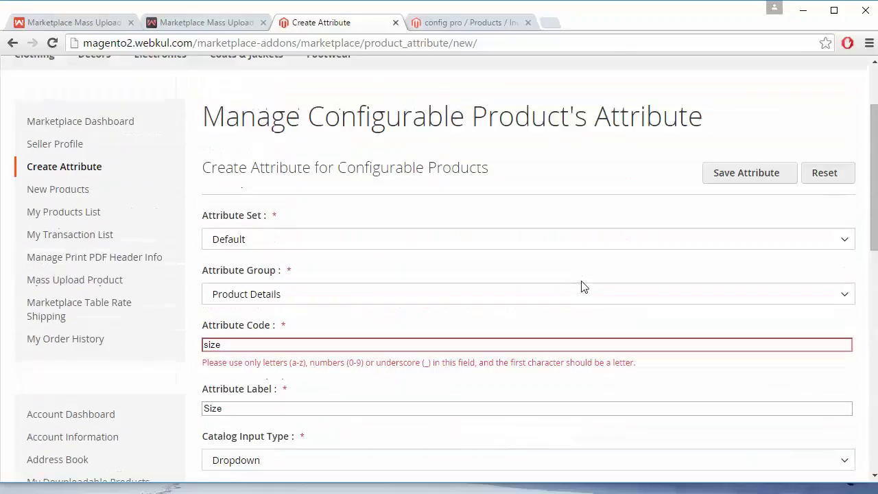
{"action": "scroll", "coordinate": [580, 286], "scroll_direction": "up", "scroll_amount": 2}
{"action": "scroll", "coordinate": [580, 286], "scroll_direction": "down", "scroll_amount": 3}
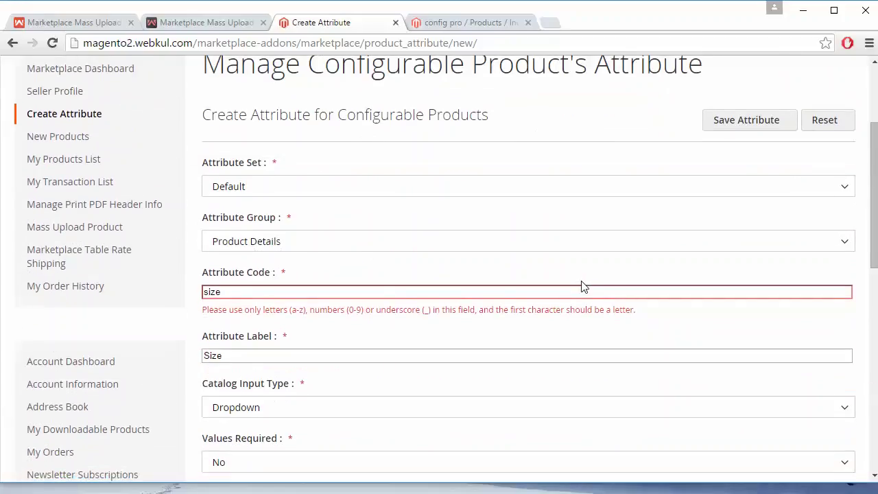
{"action": "left_click", "coordinate": [752, 121]}
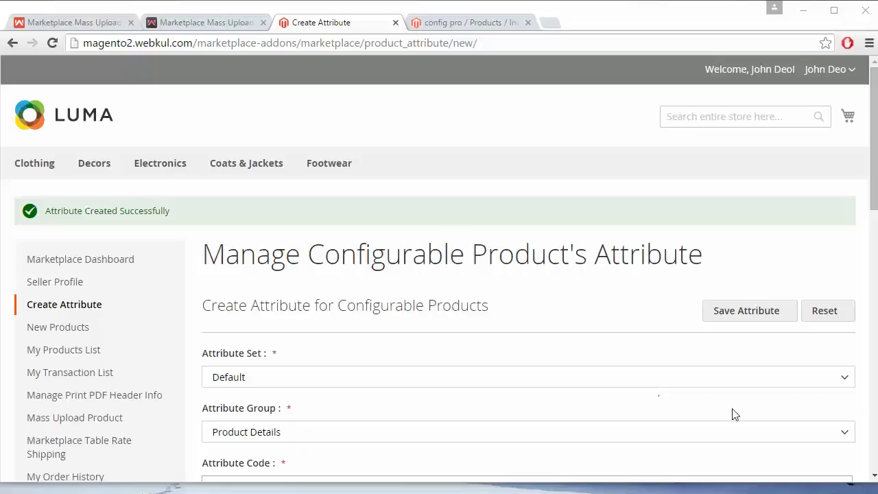
{"action": "key", "text": "alt+Tab"}
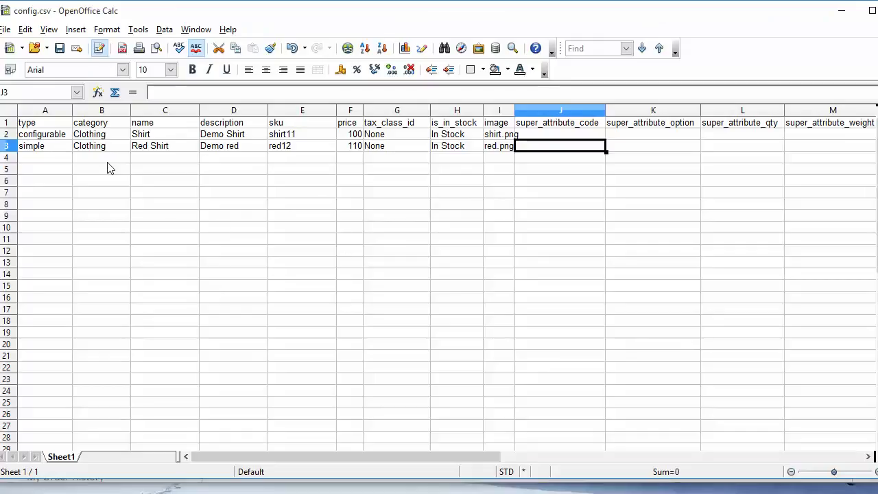
Change C3 to XL Shirt and D3 to Demo XL
{"action": "left_click", "coordinate": [152, 146]}
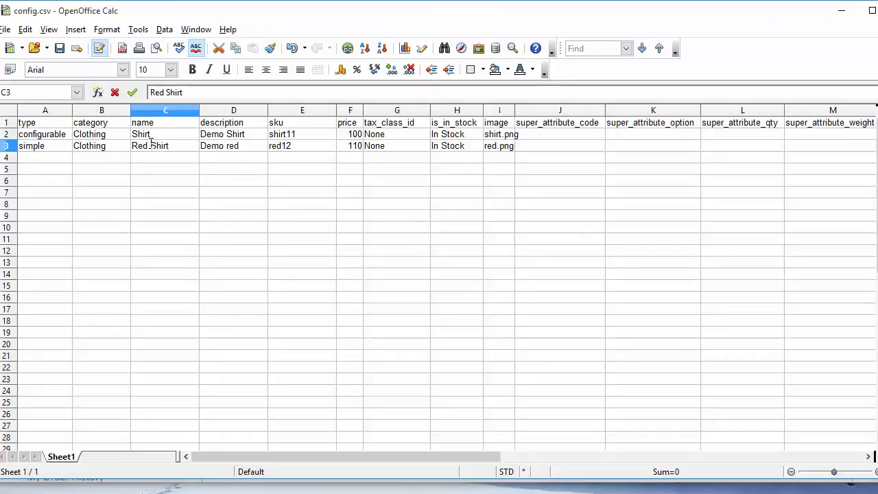
{"action": "double_click", "coordinate": [151, 146]}
{"action": "key", "text": "BackSpace"}
{"action": "key", "text": "BackSpace"}
{"action": "key", "text": "BackSpace"}
{"action": "key", "text": "BackSpace"}
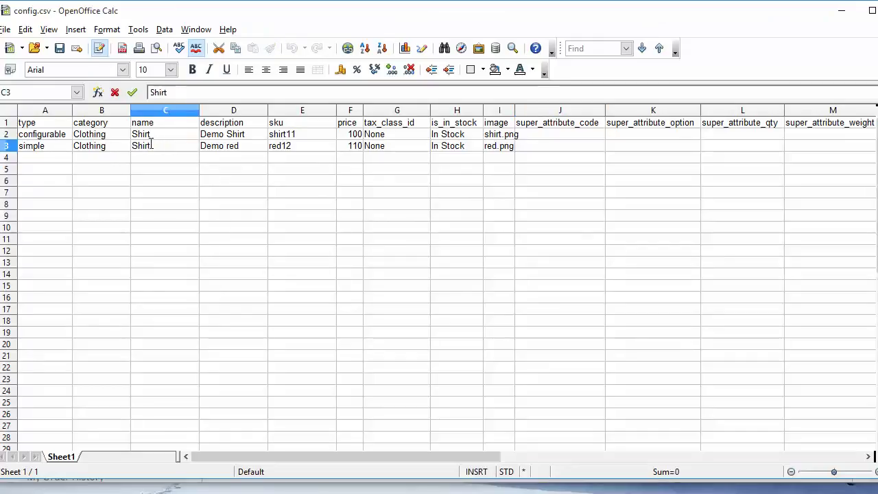
{"action": "type", "text": "XL"}
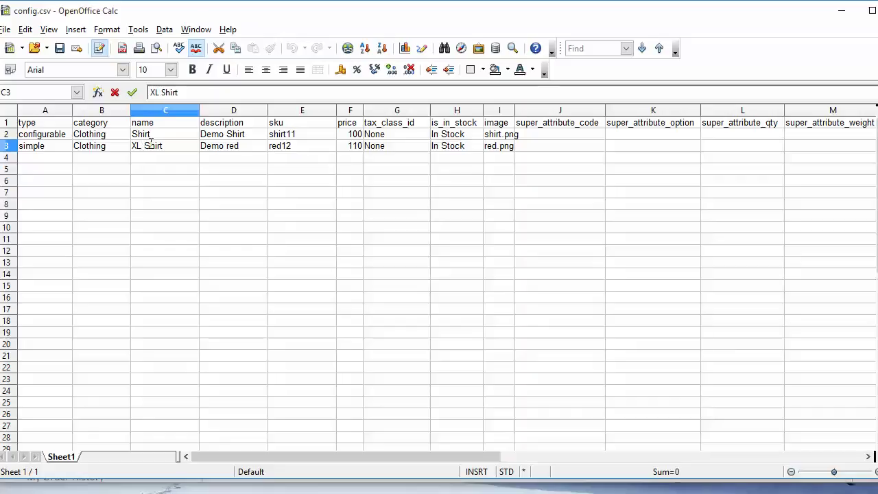
{"action": "left_click", "coordinate": [248, 149]}
{"action": "double_click", "coordinate": [247, 148]}
{"action": "key", "text": "BackSpace"}
{"action": "key", "text": "BackSpace"}
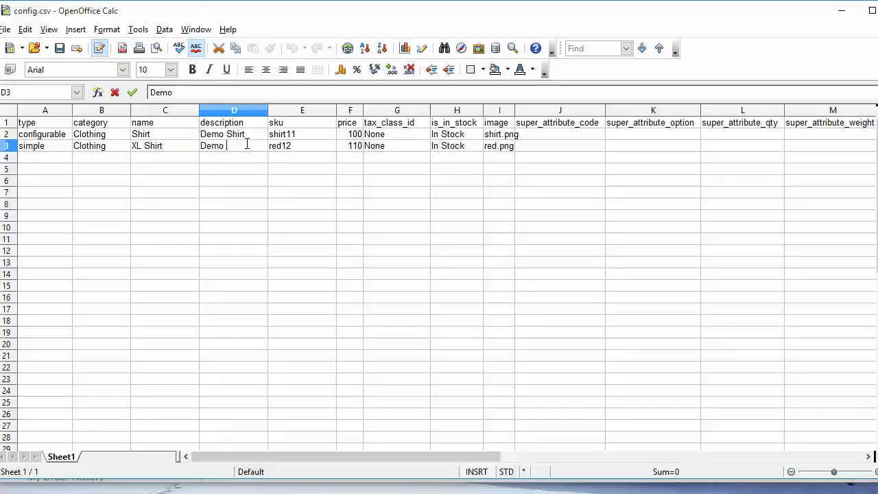
{"action": "type", "text": "XL"}
Change the sku in E3 to XL12 and the image in I3 to XL.png
{"action": "left_click", "coordinate": [282, 150]}
{"action": "double_click", "coordinate": [282, 150]}
{"action": "key", "text": "BackSpace"}
{"action": "key", "text": "BackSpace"}
{"action": "key", "text": "BackSpace"}
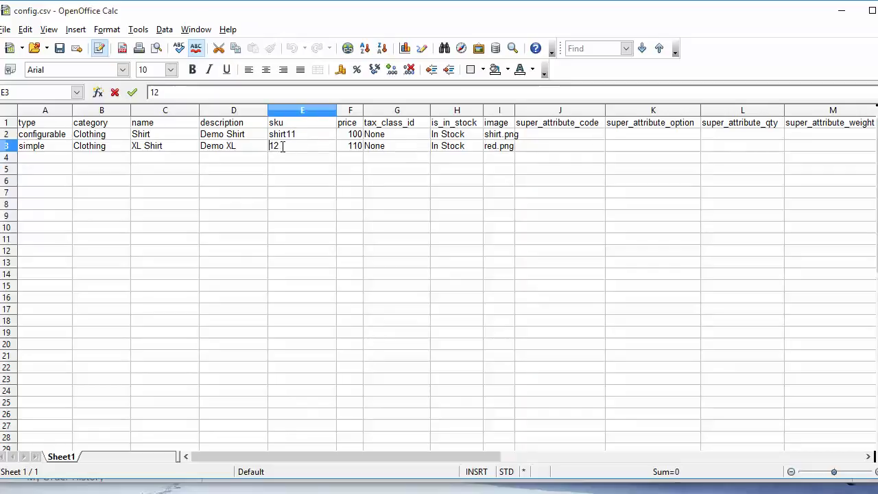
{"action": "type", "text": "XL"}
{"action": "left_click", "coordinate": [498, 151]}
{"action": "double_click", "coordinate": [497, 149]}
{"action": "key", "text": "BackSpace"}
{"action": "key", "text": "BackSpace"}
{"action": "key", "text": "BackSpace"}
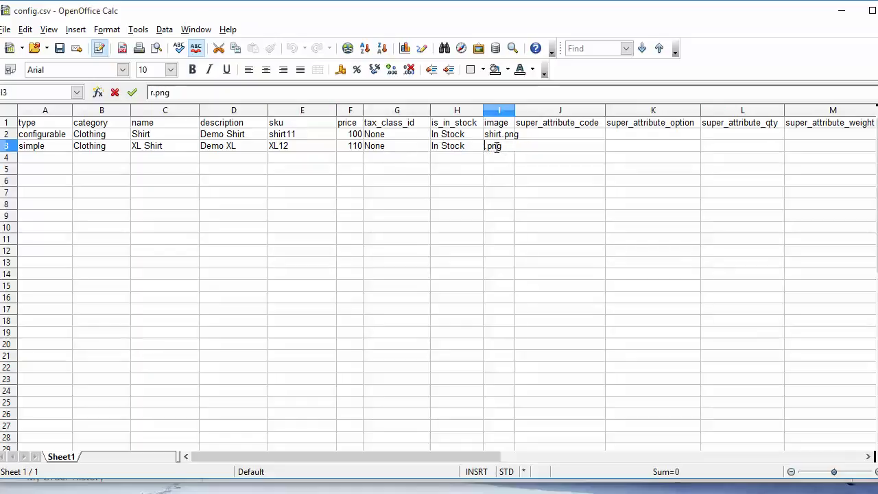
{"action": "type", "text": "XL"}
{"action": "double_click", "coordinate": [538, 149]}
{"action": "left_click", "coordinate": [556, 170]}
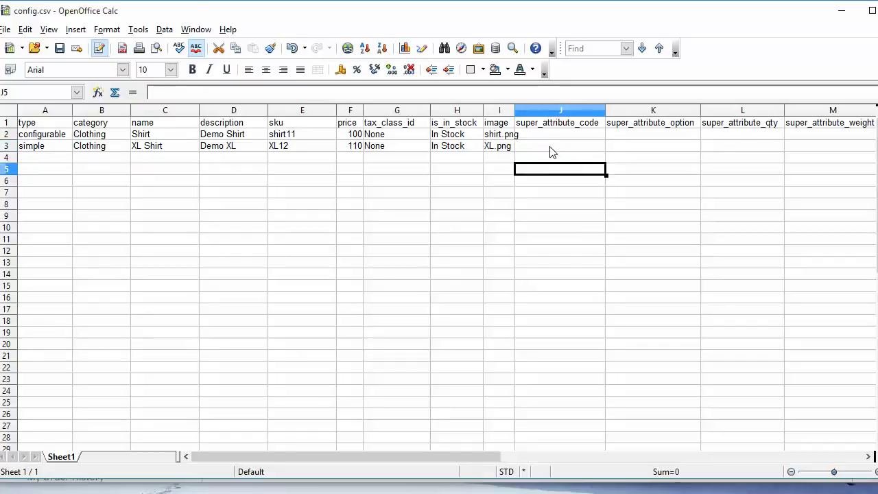
{"action": "double_click", "coordinate": [550, 146]}
Fill J3–M3 with attribute code size, option XL, quantity 10 and weight 10
{"action": "type", "text": "size"}
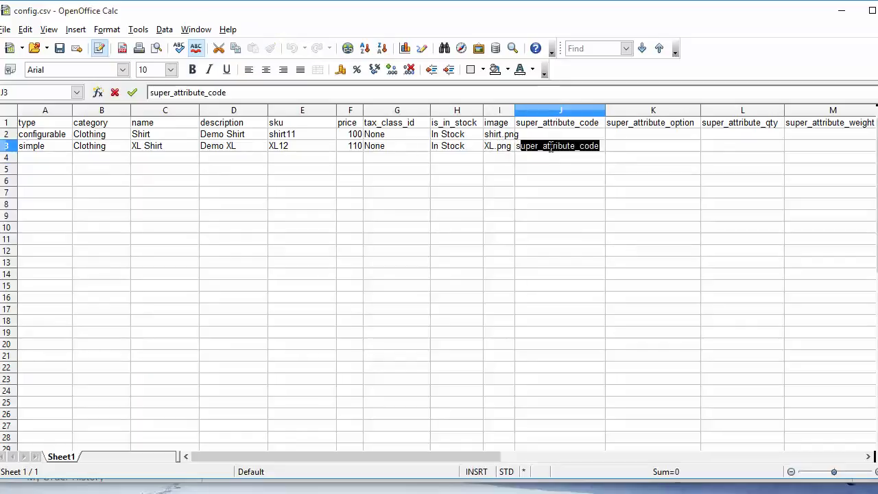
{"action": "left_click", "coordinate": [645, 152]}
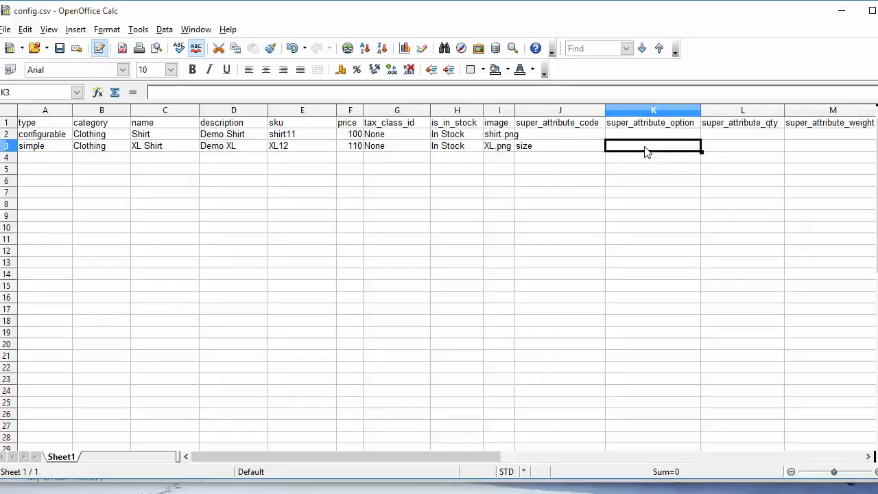
{"action": "type", "text": "XL"}
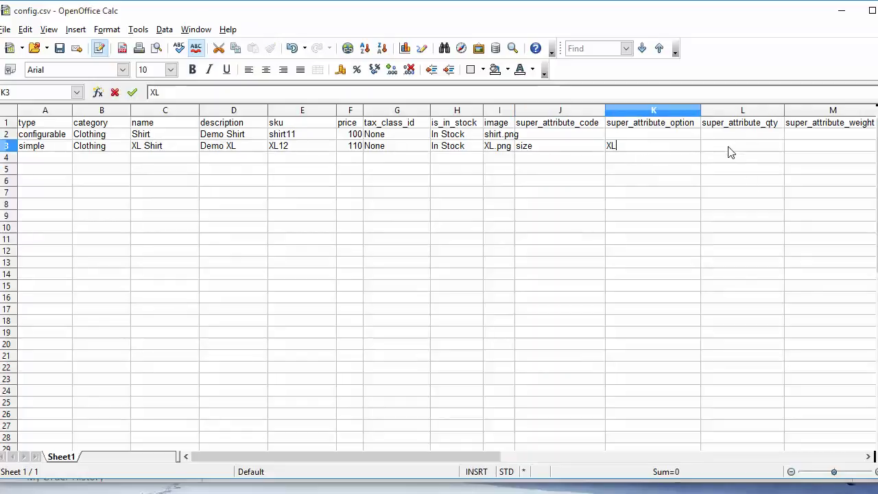
{"action": "left_click", "coordinate": [729, 151]}
{"action": "type", "text": "10"}
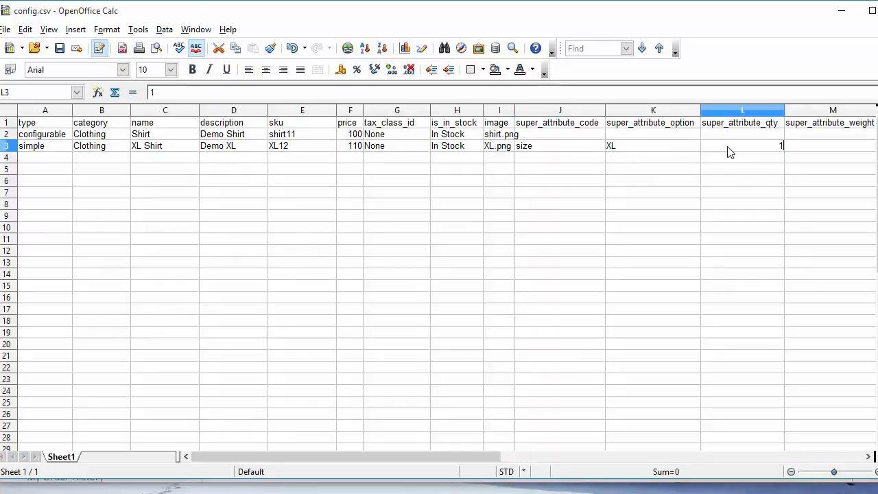
{"action": "left_click", "coordinate": [828, 153]}
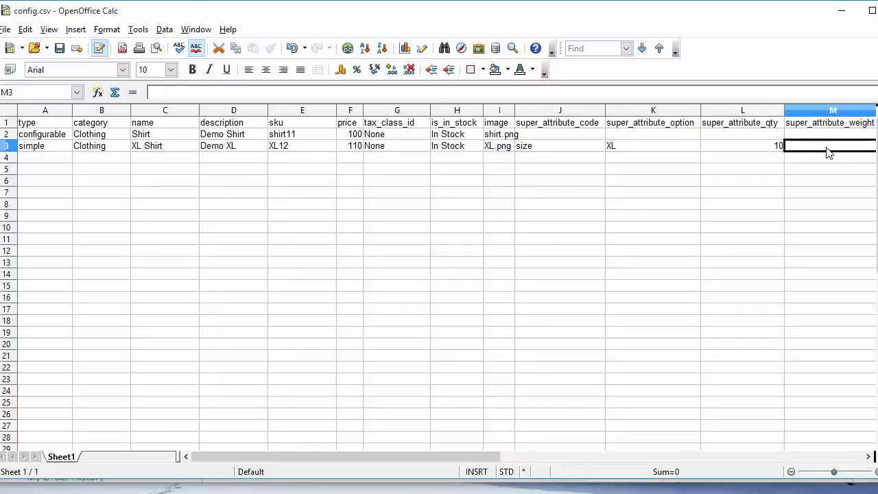
{"action": "type", "text": "10"}
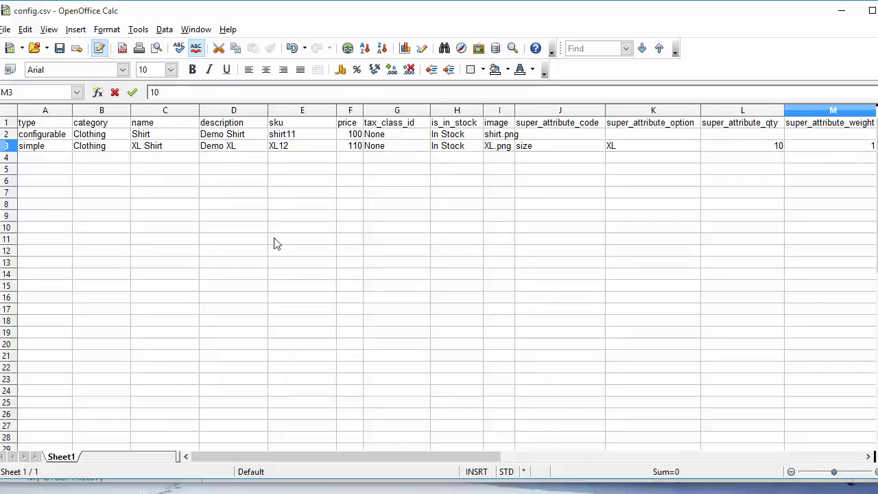
{"action": "left_click", "coordinate": [46, 161]}
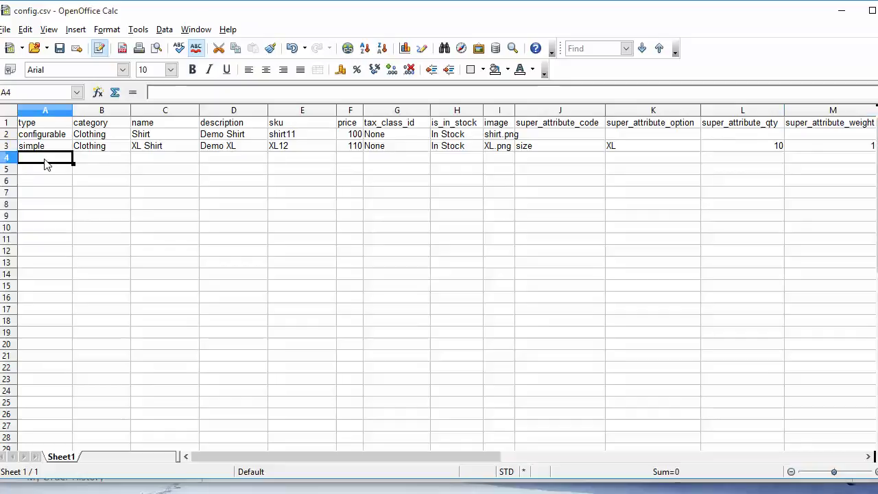
Start row 4 with simple, Clothing, M shirt, description DemoM and sku M1
{"action": "type", "text": "simple"}
{"action": "left_click", "coordinate": [91, 165]}
{"action": "type", "text": "C;othin"}
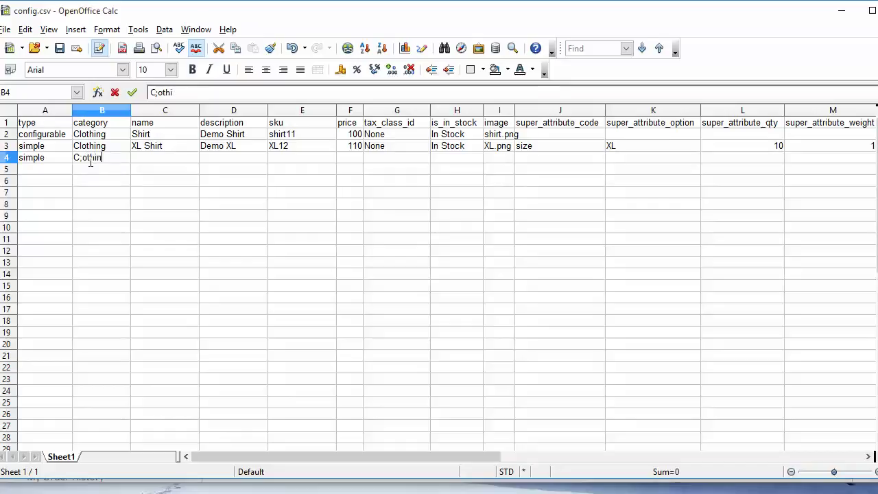
{"action": "type", "text": "g"}
{"action": "left_click", "coordinate": [84, 159]}
{"action": "key", "text": "BackSpace"}
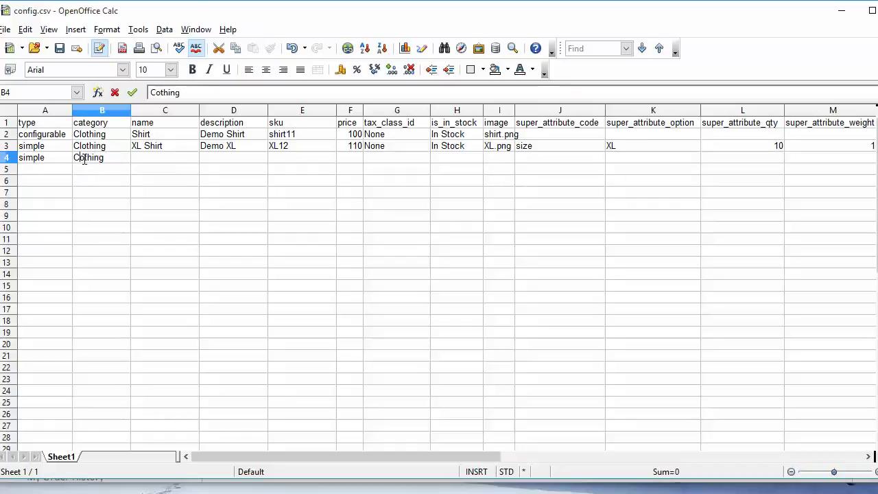
{"action": "type", "text": "l"}
{"action": "left_click", "coordinate": [162, 157]}
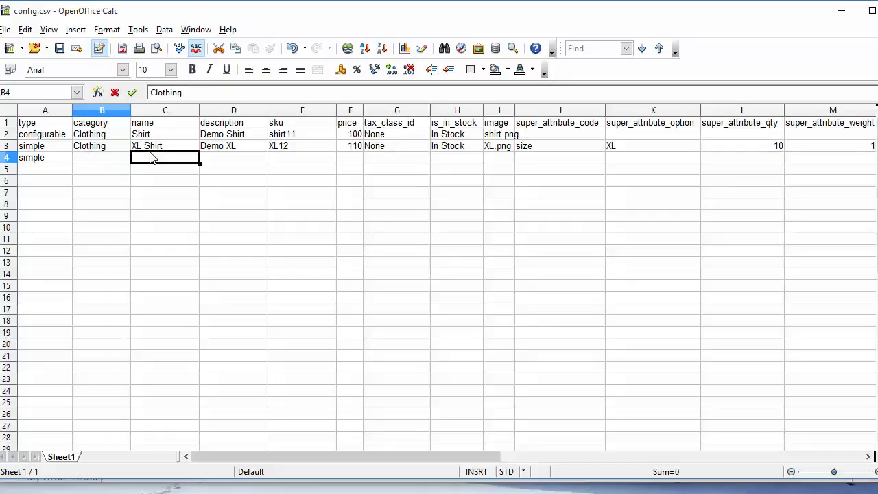
{"action": "type", "text": "M "}
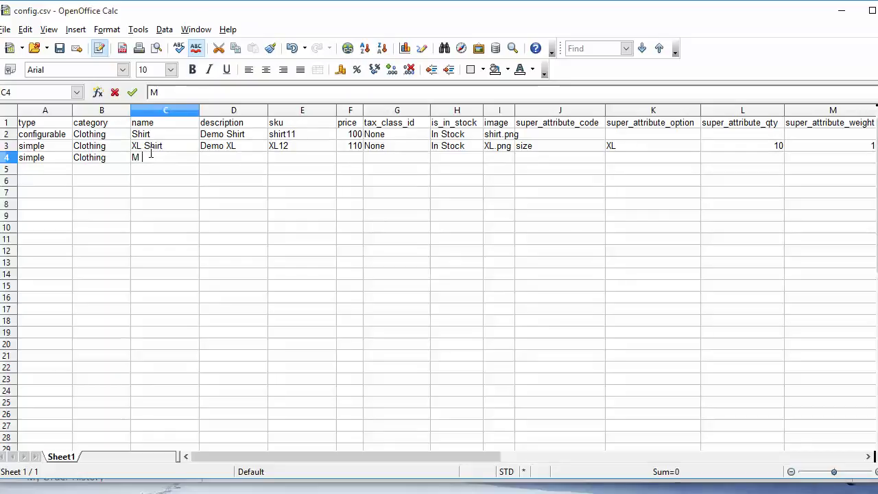
{"action": "type", "text": "shirt"}
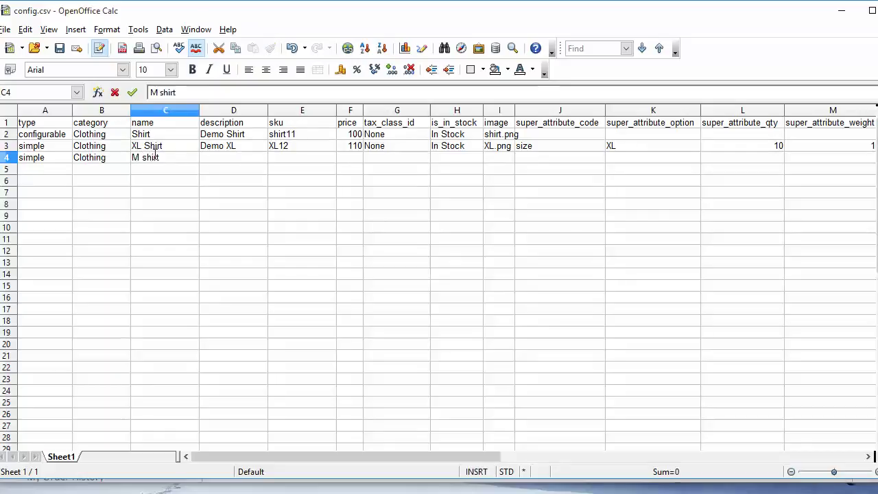
{"action": "left_click", "coordinate": [218, 165]}
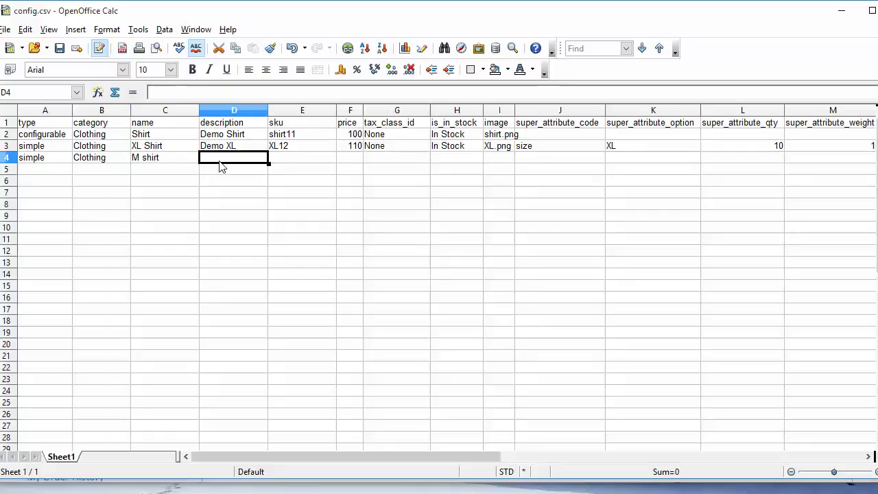
{"action": "type", "text": "Demo"}
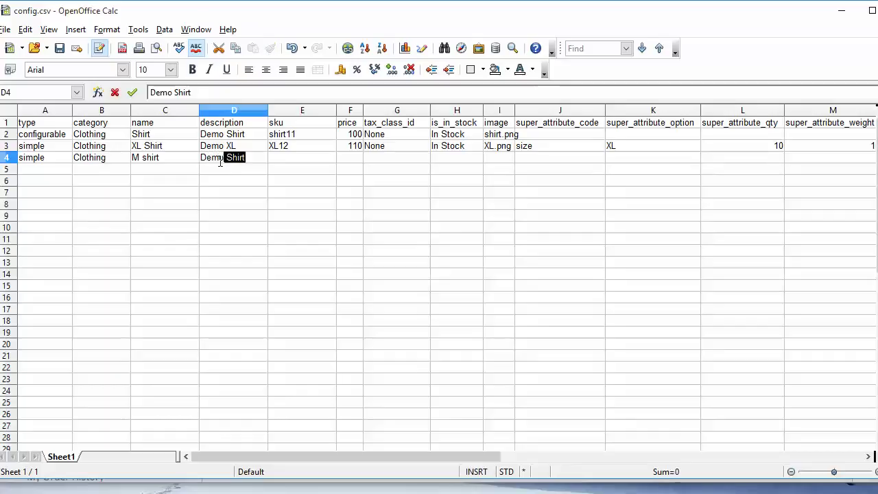
{"action": "type", "text": "M"}
{"action": "left_click", "coordinate": [298, 166]}
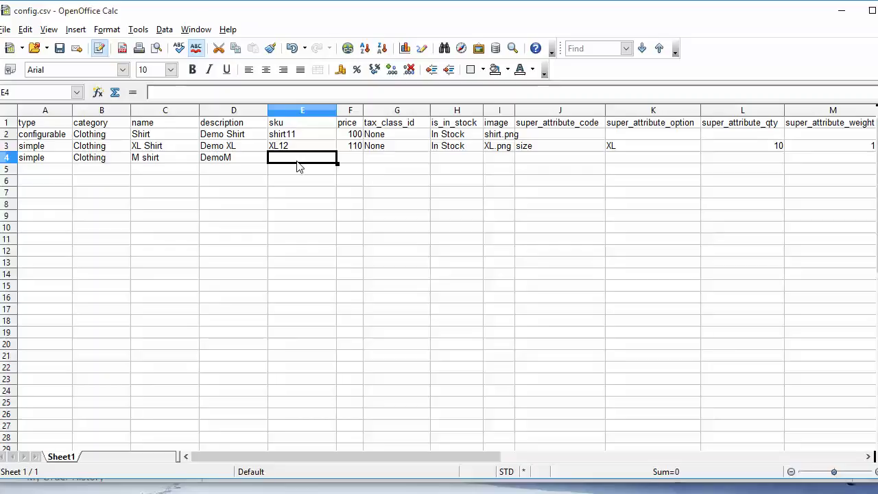
{"action": "type", "text": "M"}
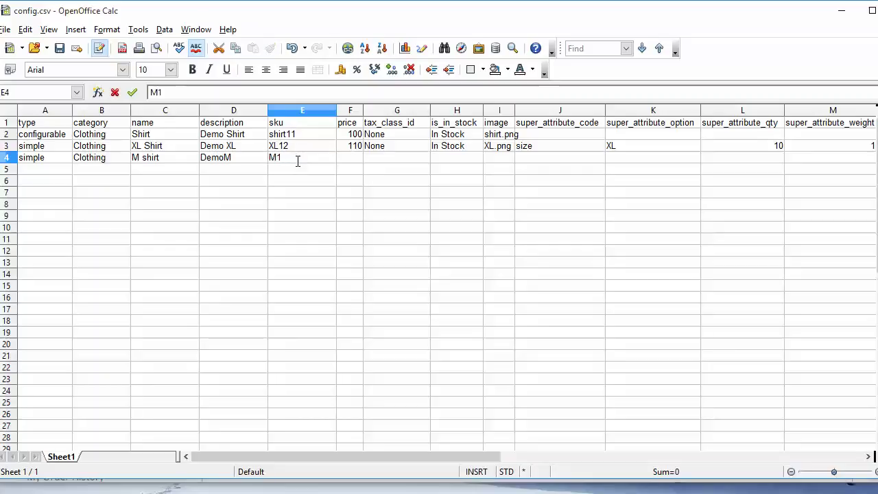
{"action": "type", "text": "1"}
Give the M row price 90, tax class None, In Stock and image M.png
{"action": "left_click", "coordinate": [353, 161]}
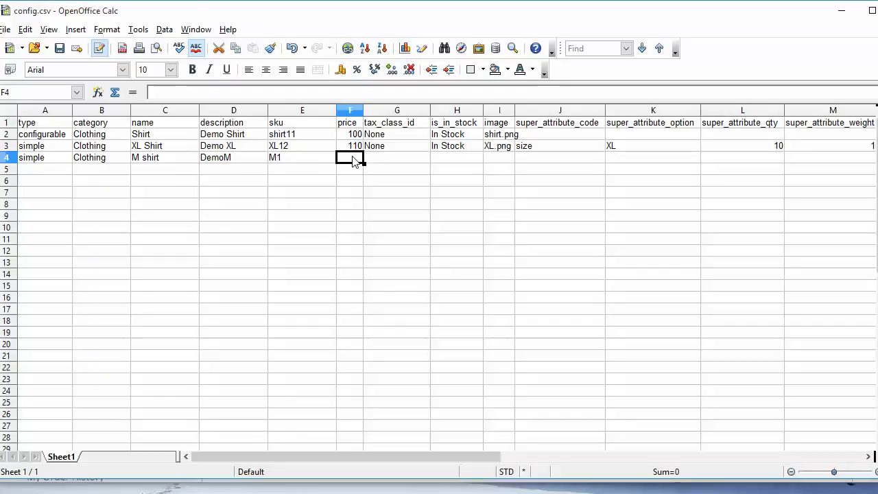
{"action": "type", "text": "90"}
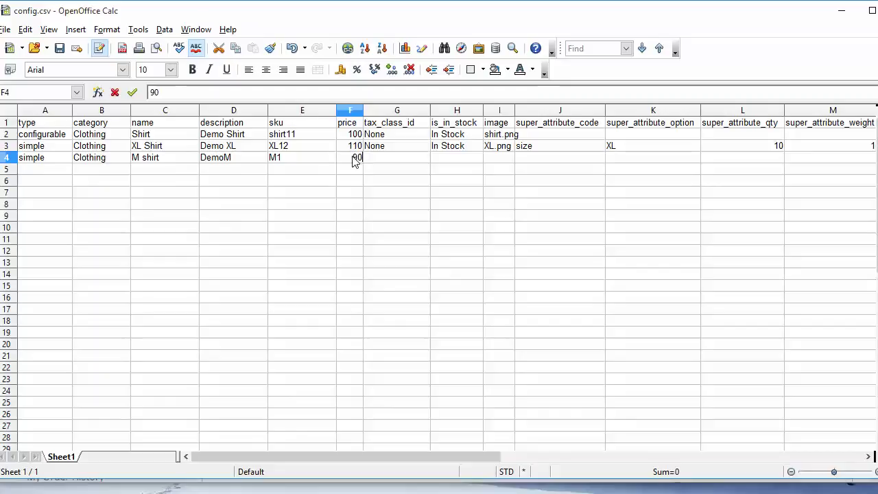
{"action": "left_click", "coordinate": [401, 161]}
{"action": "type", "text": "None"}
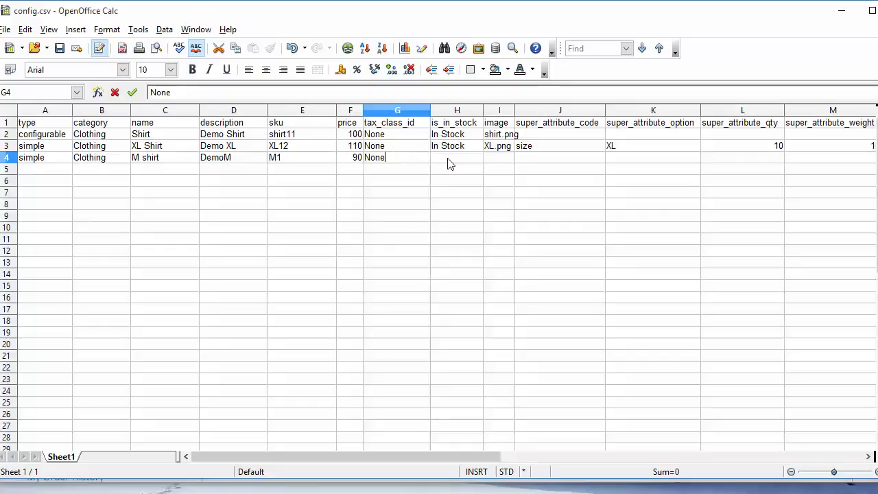
{"action": "left_click", "coordinate": [449, 160]}
{"action": "type", "text": "In Stock"}
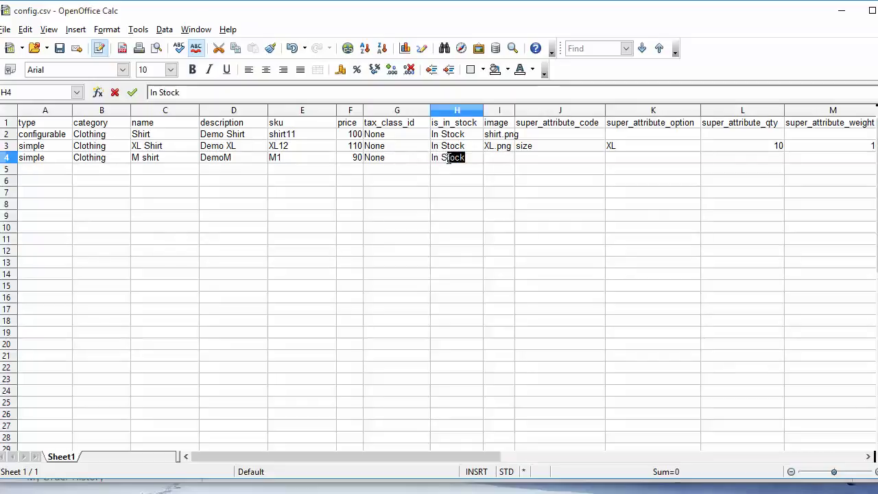
{"action": "left_click", "coordinate": [498, 164]}
{"action": "type", "text": "M"}
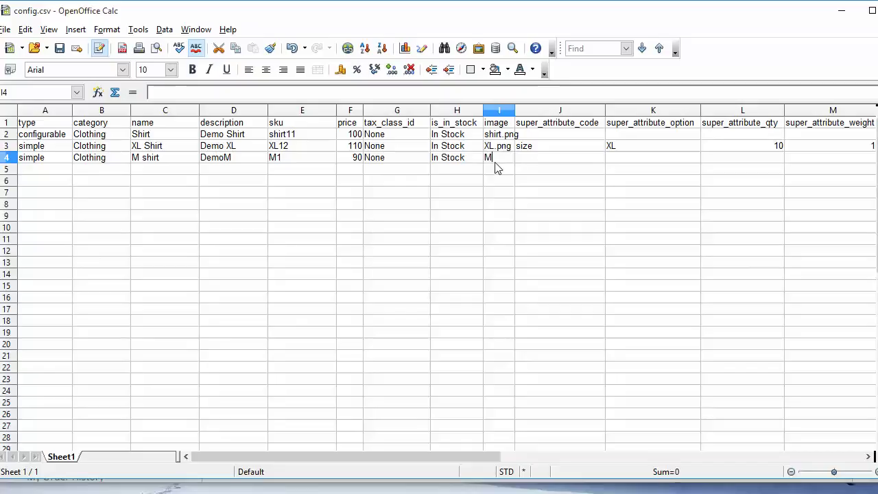
{"action": "type", "text": ".png"}
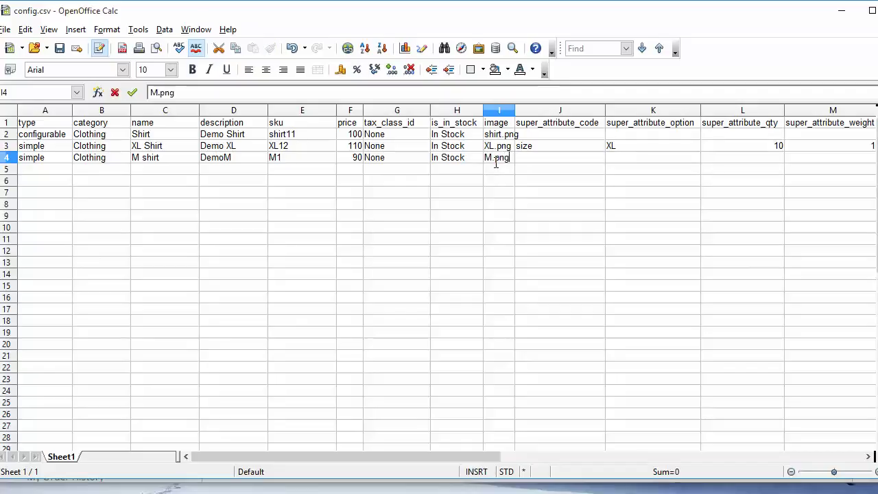
Set the M row's super attributes: code size, option M, quantity 10, weight 1
{"action": "left_click", "coordinate": [540, 164]}
{"action": "type", "text": "six"}
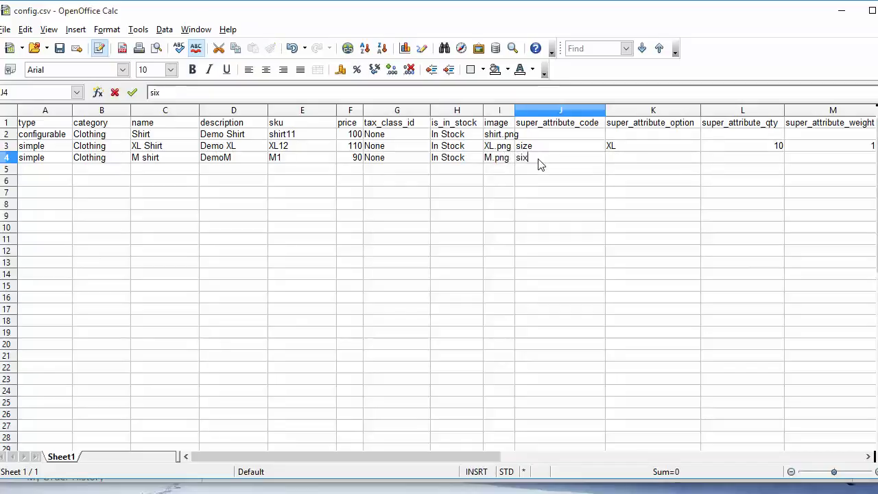
{"action": "type", "text": "e"}
{"action": "key", "text": "BackSpace"}
{"action": "key", "text": "BackSpace"}
{"action": "type", "text": "ze"}
{"action": "left_click", "coordinate": [627, 162]}
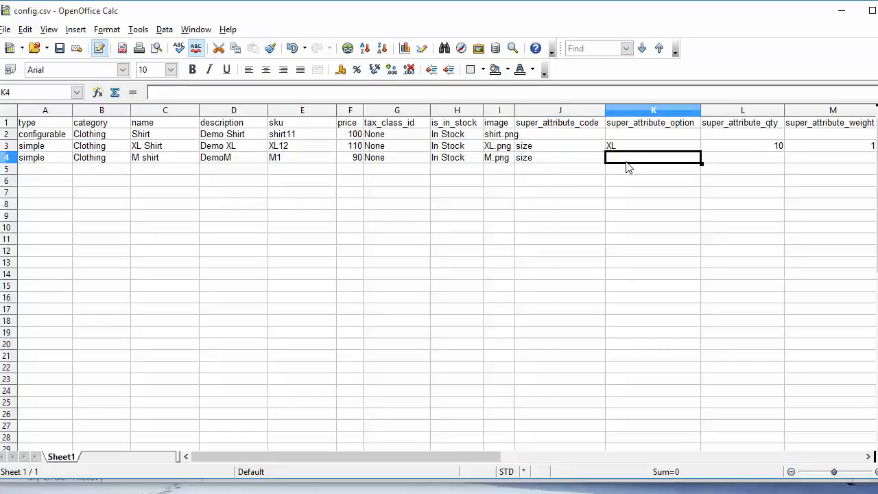
{"action": "type", "text": "M"}
{"action": "left_click", "coordinate": [741, 166]}
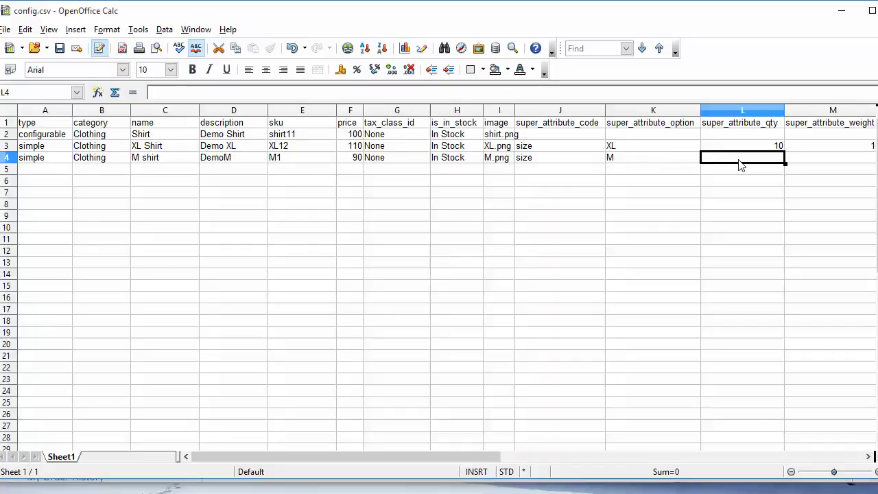
{"action": "type", "text": "10"}
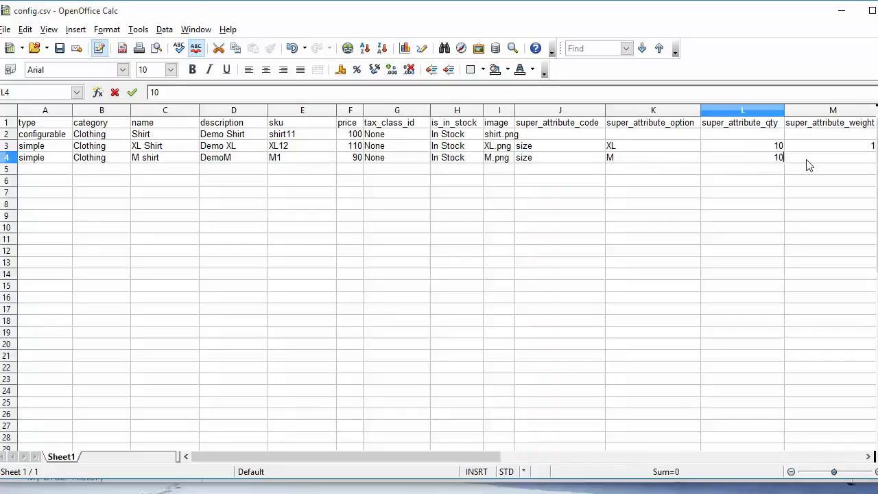
{"action": "left_click", "coordinate": [809, 166]}
{"action": "type", "text": "10"}
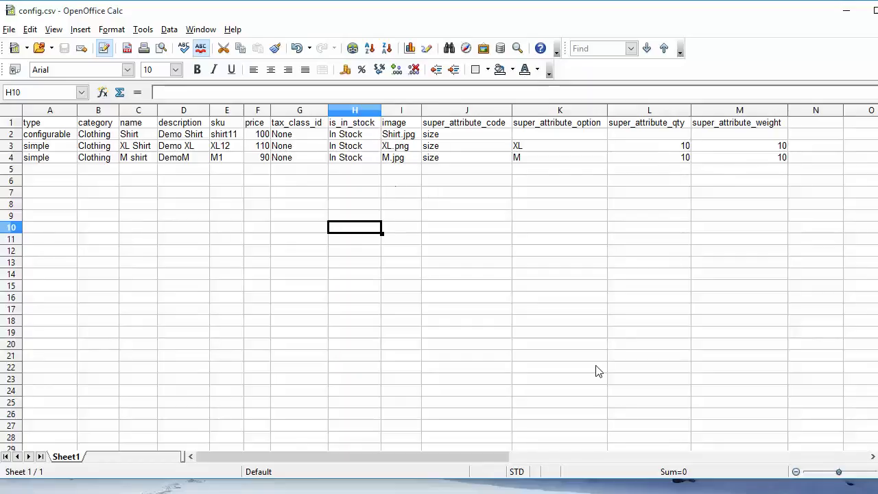
{"action": "left_click_drag", "start_coordinate": [597, 370], "coordinate": [639, 439]}
{"action": "left_click", "coordinate": [698, 374]}
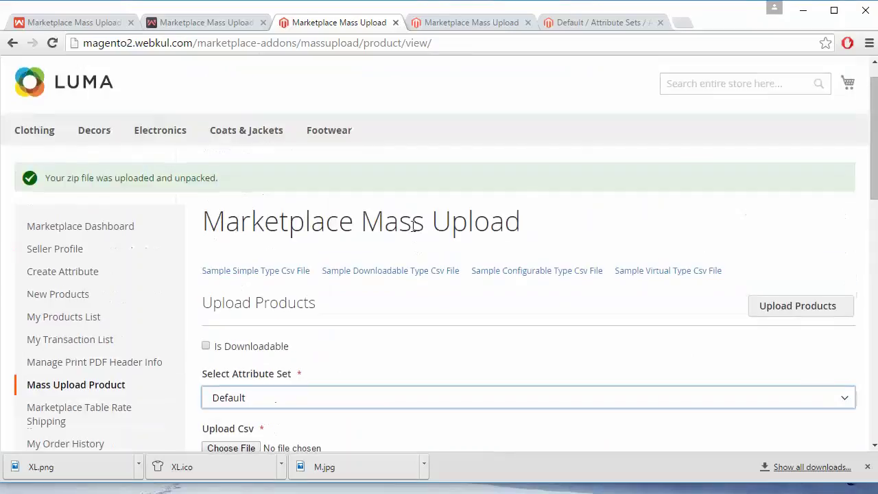
Upload the chosen config.csv and image.zip with Upload Products
{"action": "scroll", "coordinate": [411, 232], "scroll_direction": "down", "scroll_amount": 3}
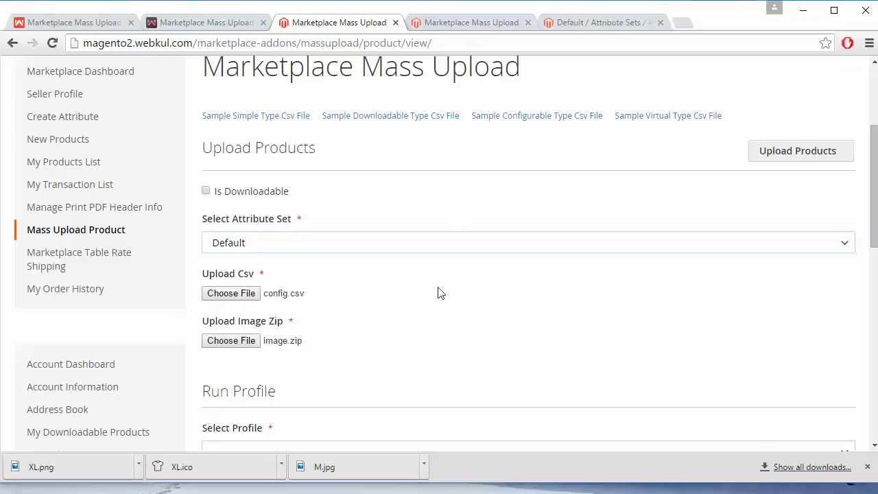
{"action": "scroll", "coordinate": [412, 296], "scroll_direction": "down", "scroll_amount": 2}
{"action": "scroll", "coordinate": [408, 298], "scroll_direction": "up", "scroll_amount": 1}
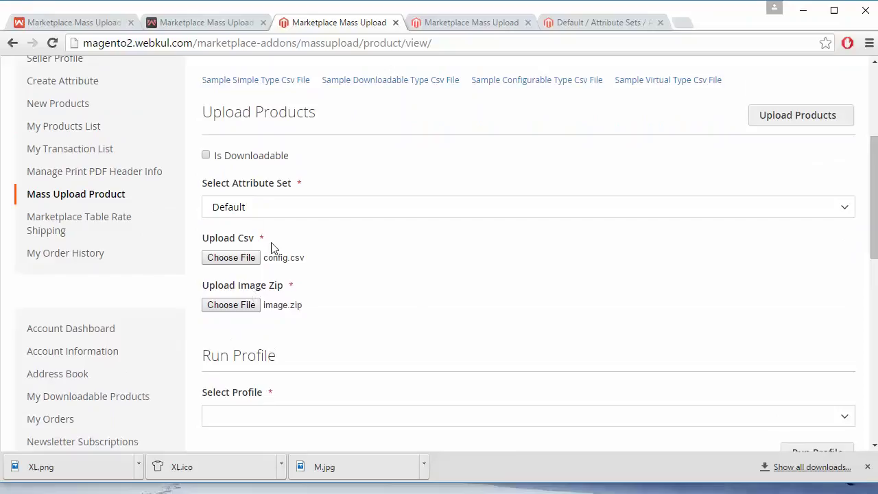
{"action": "left_click", "coordinate": [804, 121]}
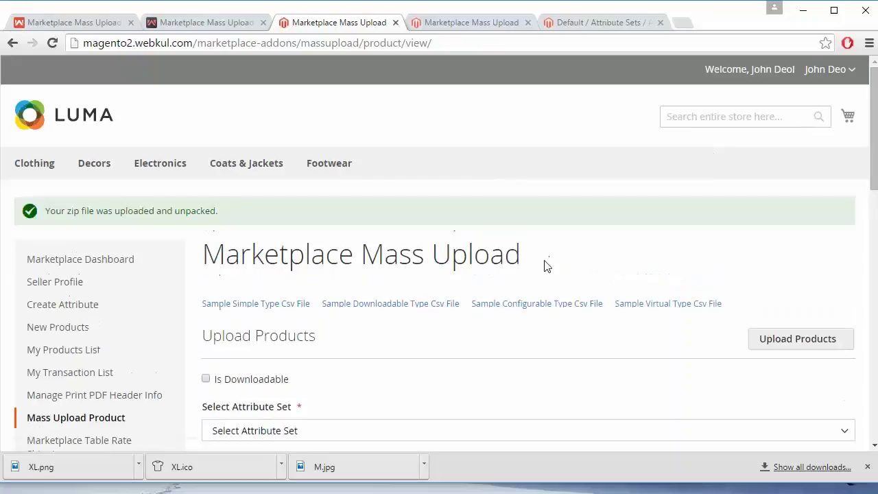
Select the newly created import profile and run it, importing the Shirt product
{"action": "scroll", "coordinate": [607, 289], "scroll_direction": "down", "scroll_amount": 3}
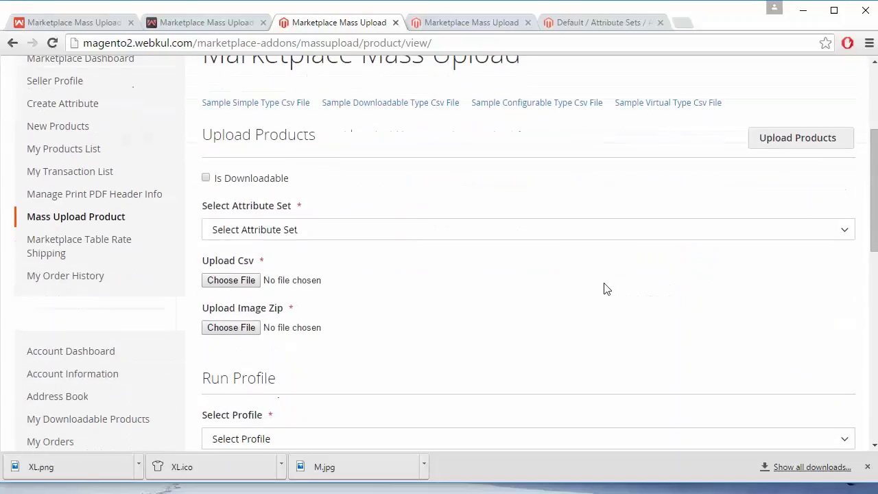
{"action": "scroll", "coordinate": [607, 288], "scroll_direction": "down", "scroll_amount": 2}
{"action": "left_click", "coordinate": [369, 285]}
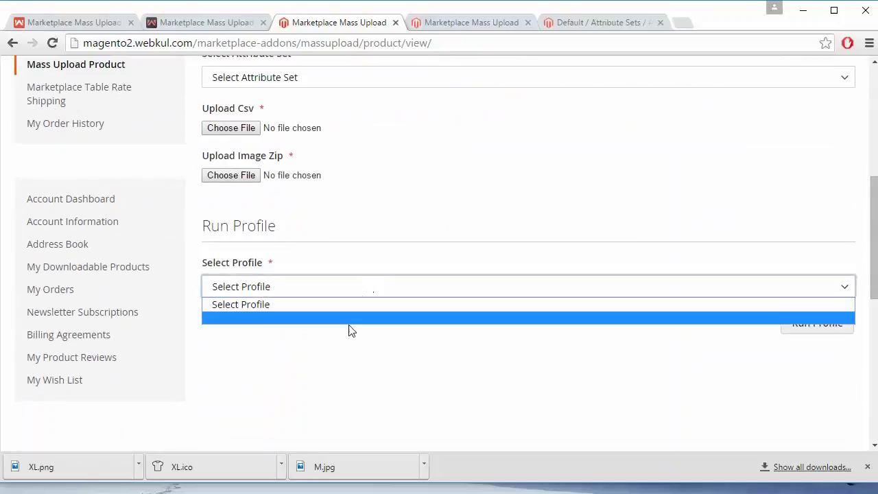
{"action": "left_click", "coordinate": [349, 329]}
{"action": "left_click", "coordinate": [800, 333]}
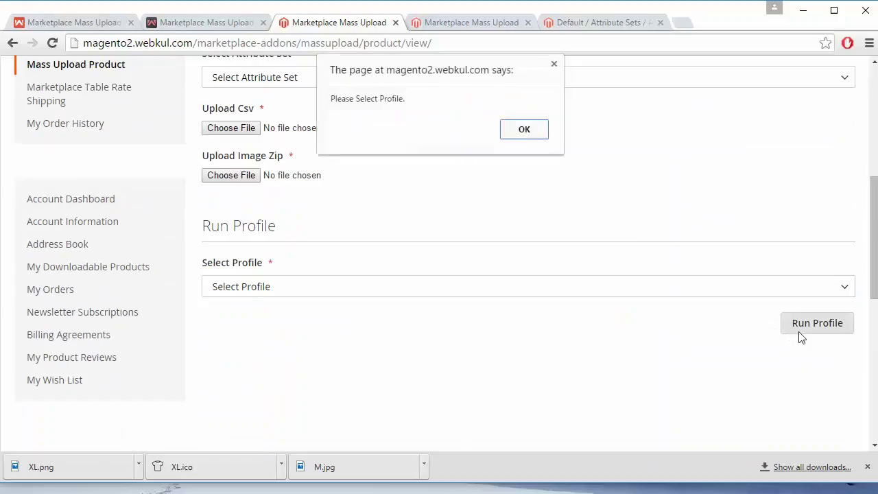
{"action": "left_click", "coordinate": [539, 129]}
{"action": "left_click", "coordinate": [273, 291]}
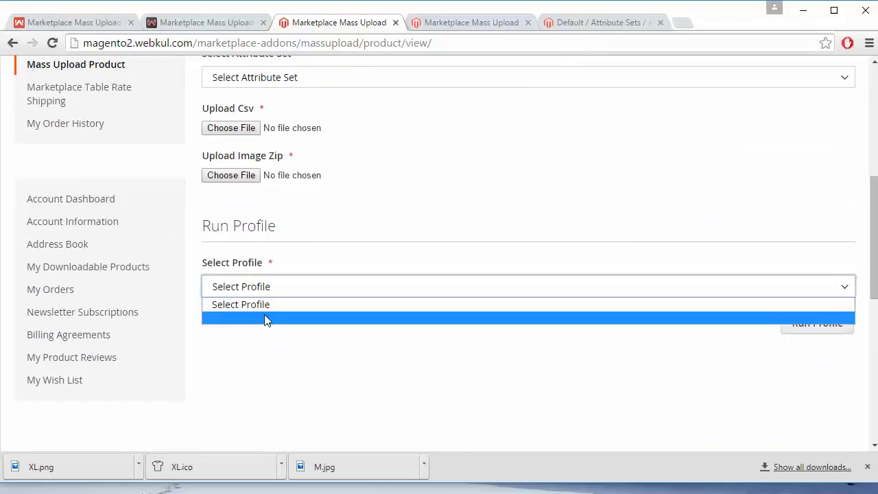
{"action": "left_click", "coordinate": [265, 317]}
{"action": "left_click", "coordinate": [829, 330]}
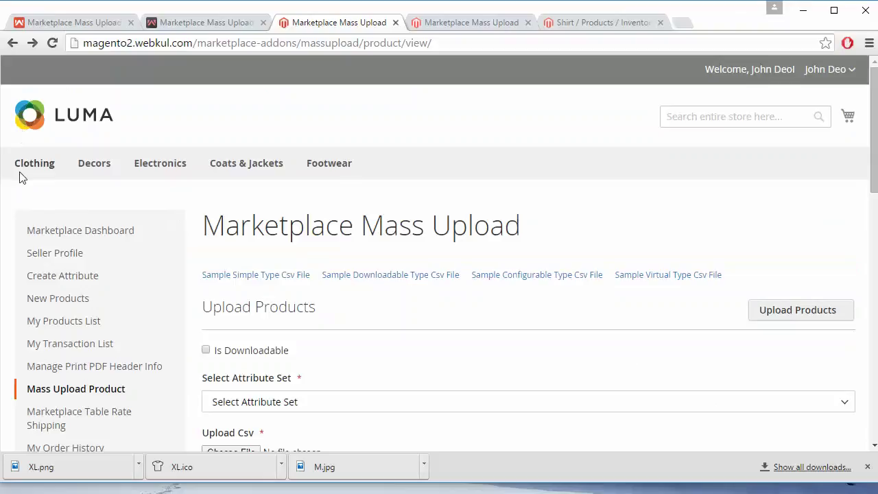
Open the Shirt product page from the Clothing category listing
{"action": "left_click", "coordinate": [44, 165]}
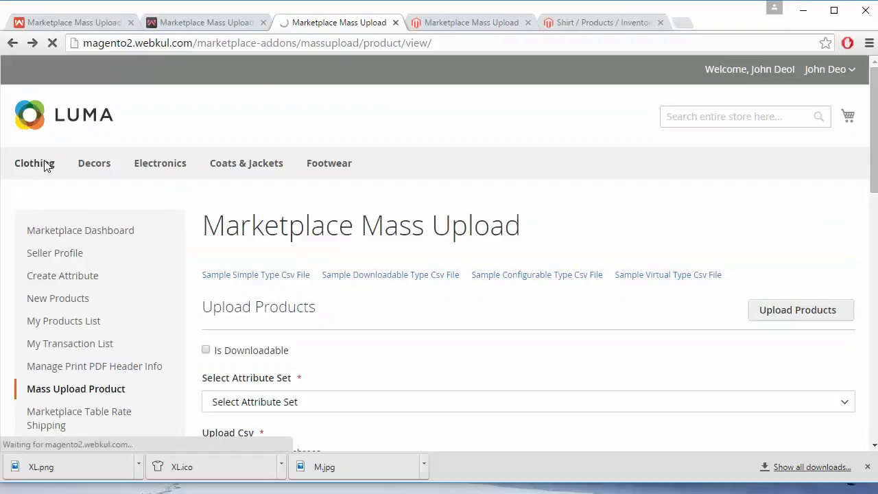
{"action": "scroll", "coordinate": [284, 240], "scroll_direction": "down", "scroll_amount": 3}
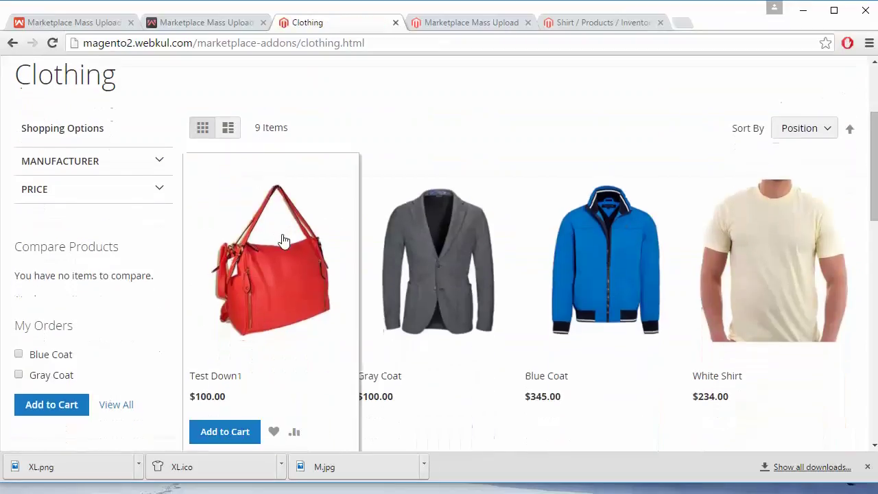
{"action": "scroll", "coordinate": [284, 240], "scroll_direction": "down", "scroll_amount": 8}
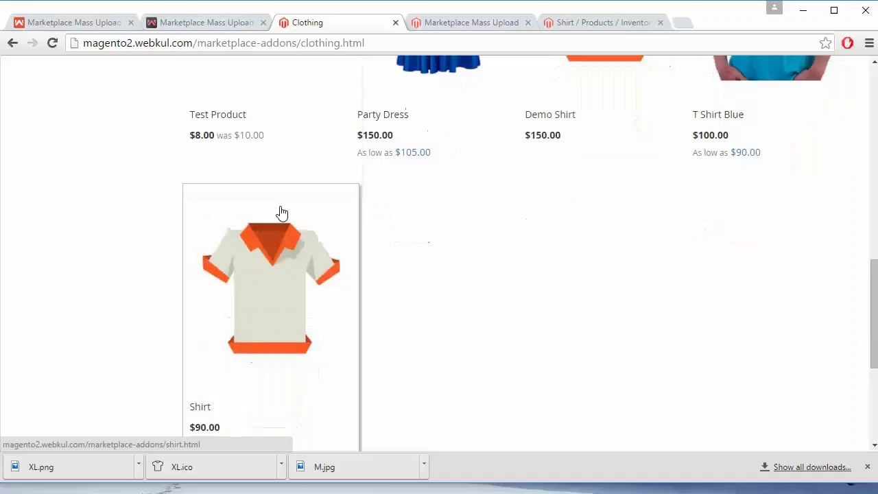
{"action": "left_click", "coordinate": [273, 288]}
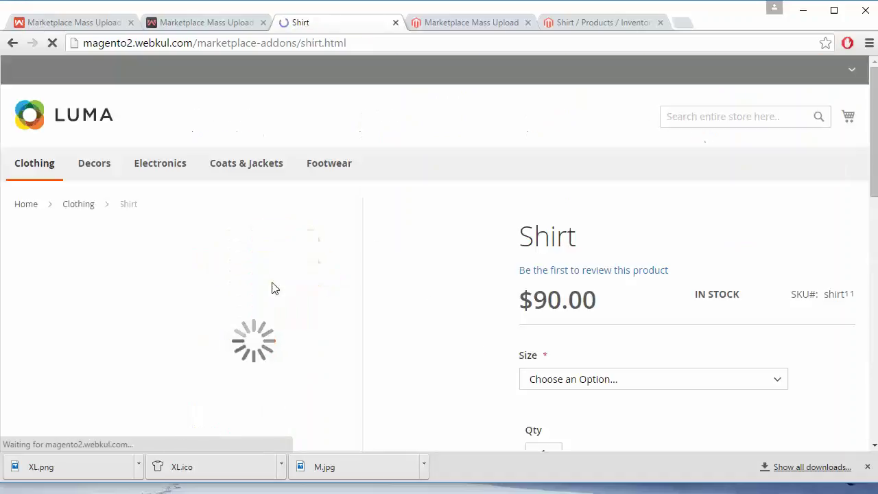
Switch the Shirt's size to M ($90.00), then XL ($110.00), checking price and image
{"action": "scroll", "coordinate": [574, 308], "scroll_direction": "down", "scroll_amount": 2}
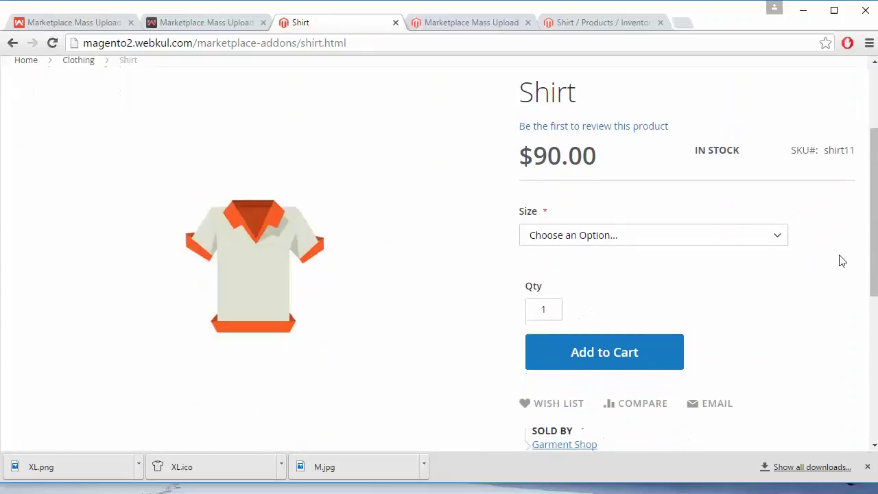
{"action": "left_click", "coordinate": [776, 235]}
{"action": "left_click", "coordinate": [776, 235]}
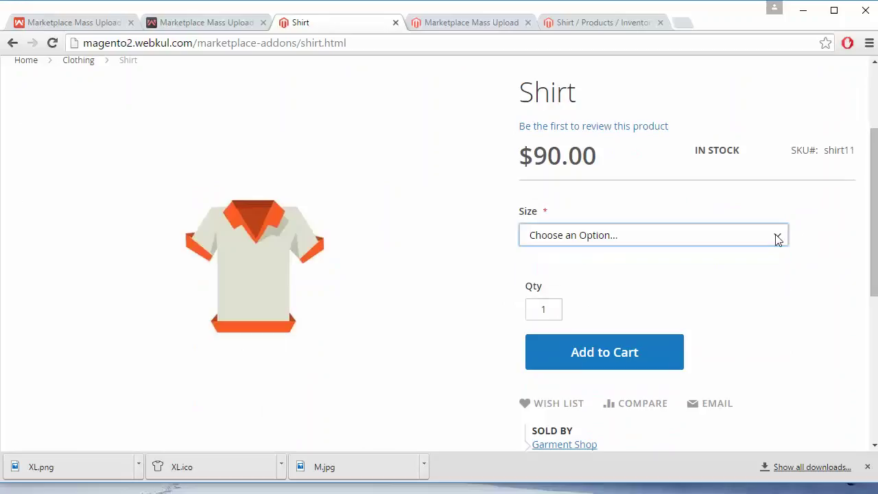
{"action": "scroll", "coordinate": [778, 247], "scroll_direction": "up", "scroll_amount": 2}
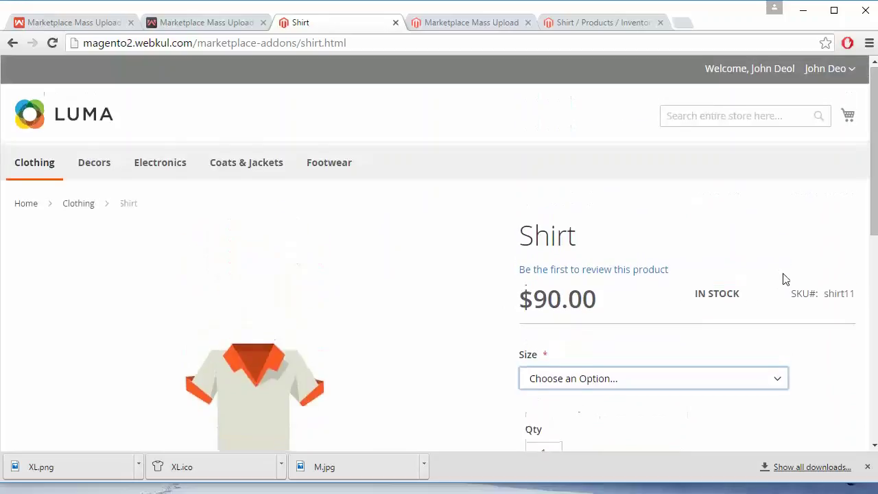
{"action": "scroll", "coordinate": [786, 278], "scroll_direction": "down", "scroll_amount": 1}
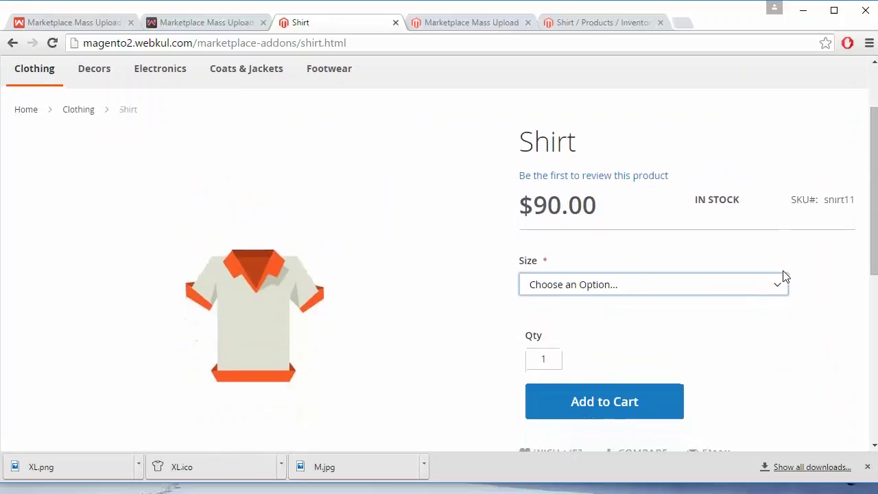
{"action": "left_click", "coordinate": [762, 287]}
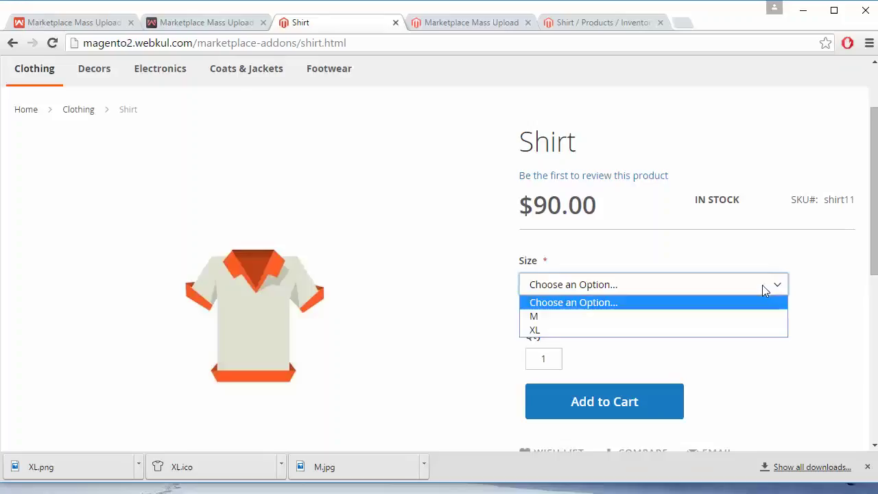
{"action": "left_click", "coordinate": [585, 315]}
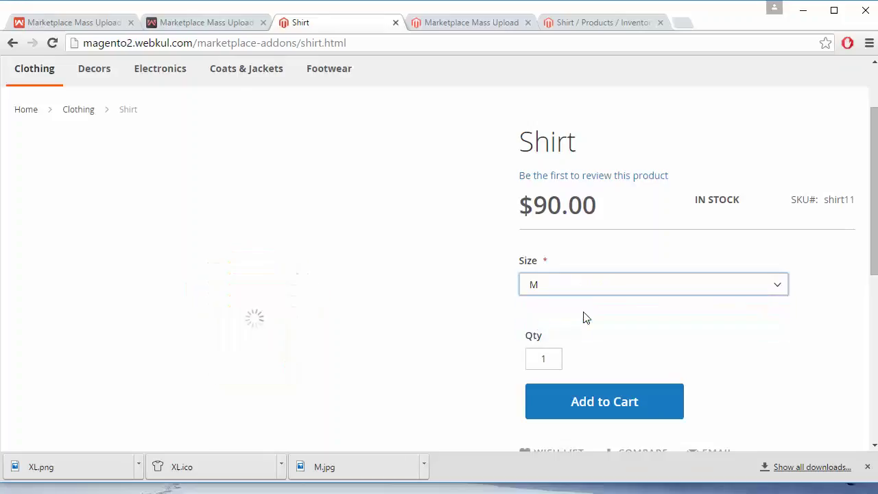
{"action": "left_click", "coordinate": [583, 286]}
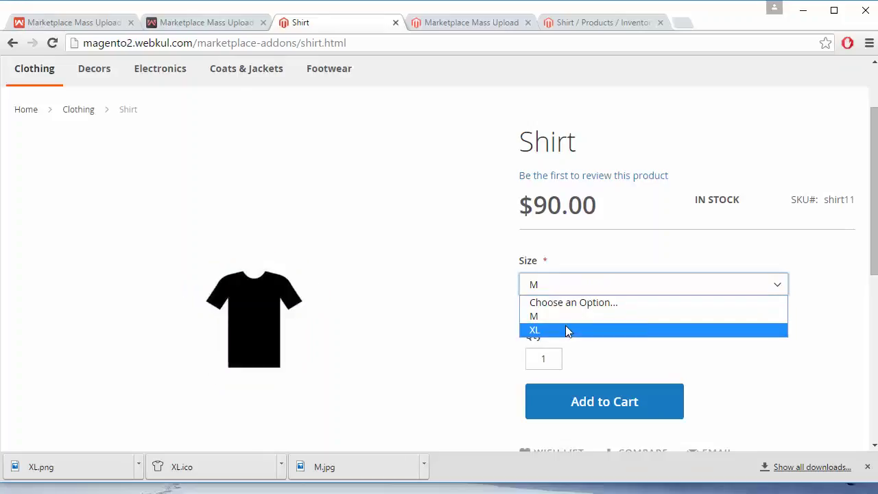
{"action": "left_click", "coordinate": [566, 327]}
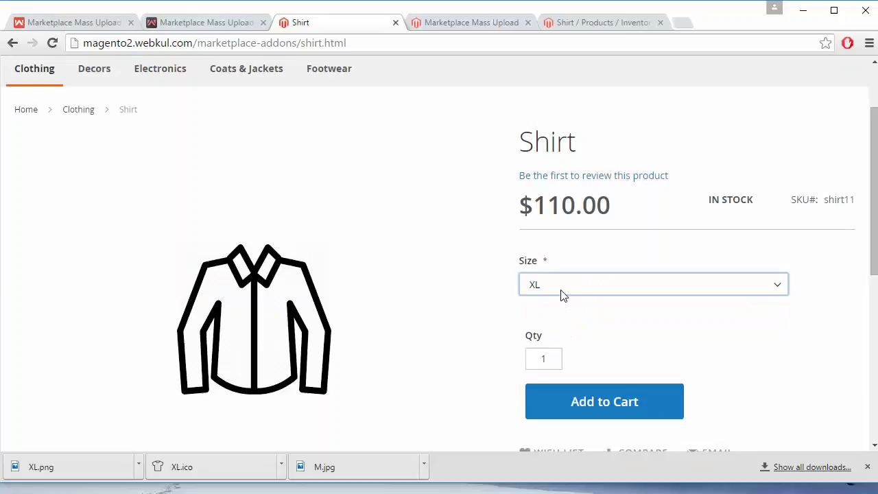
Toggle the size between M and XL twice more, finishing on XL at $110.00
{"action": "left_click", "coordinate": [563, 290]}
{"action": "left_click", "coordinate": [557, 317]}
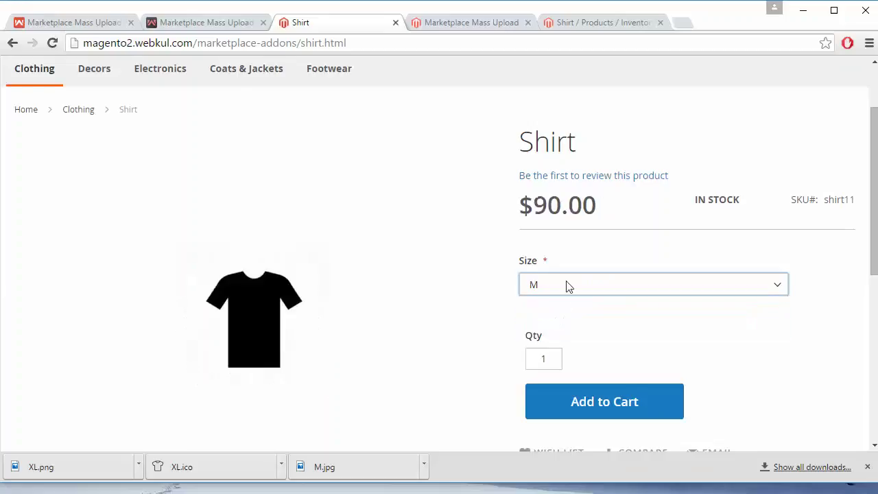
{"action": "left_click", "coordinate": [567, 284]}
{"action": "left_click", "coordinate": [561, 333]}
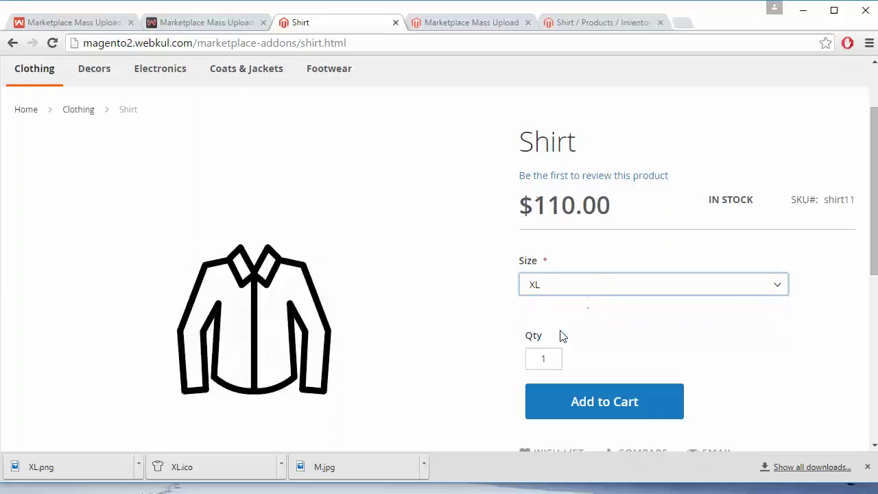
{"action": "scroll", "coordinate": [415, 334], "scroll_direction": "down", "scroll_amount": 3}
{"action": "scroll", "coordinate": [415, 334], "scroll_direction": "up", "scroll_amount": 3}
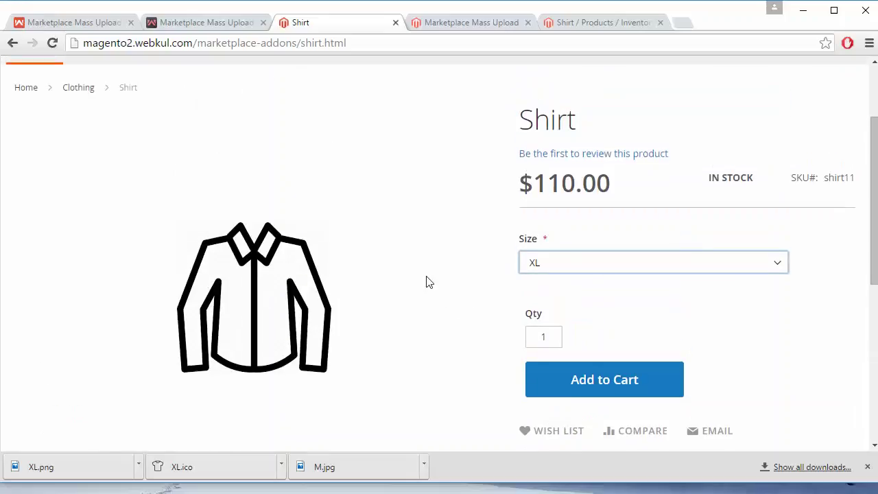
{"action": "left_click", "coordinate": [564, 271]}
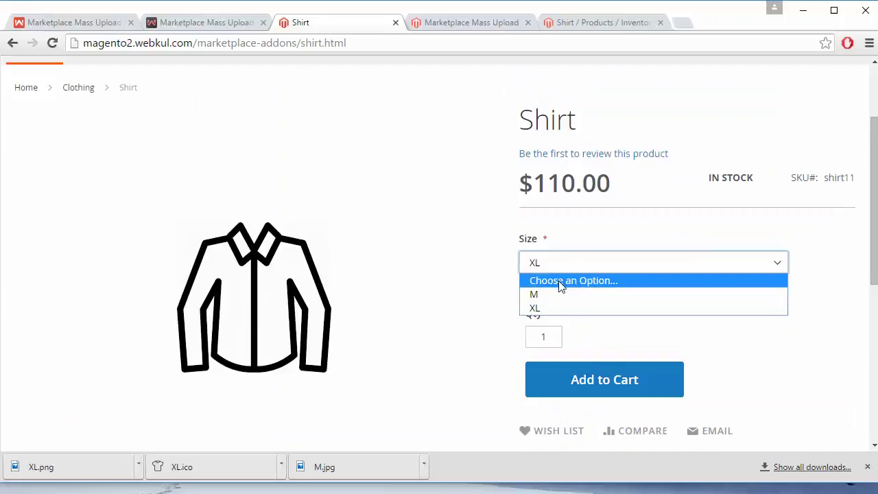
{"action": "left_click", "coordinate": [556, 294]}
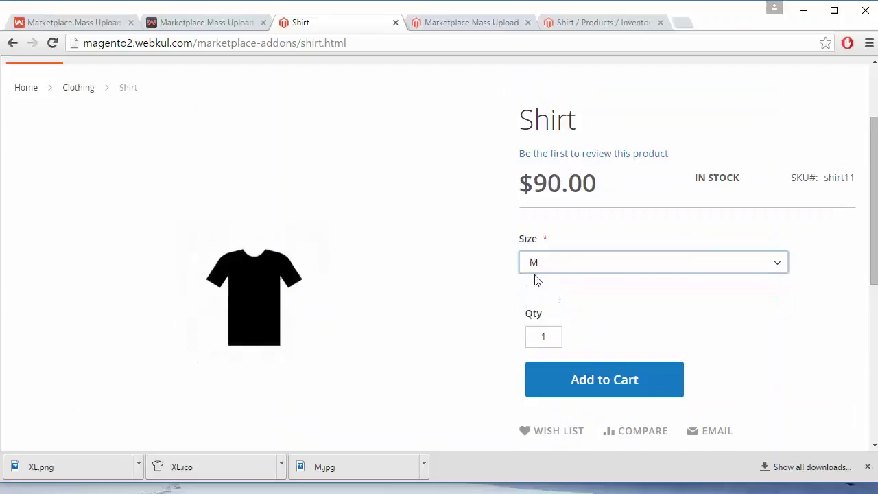
{"action": "left_click", "coordinate": [569, 260]}
{"action": "left_click", "coordinate": [570, 308]}
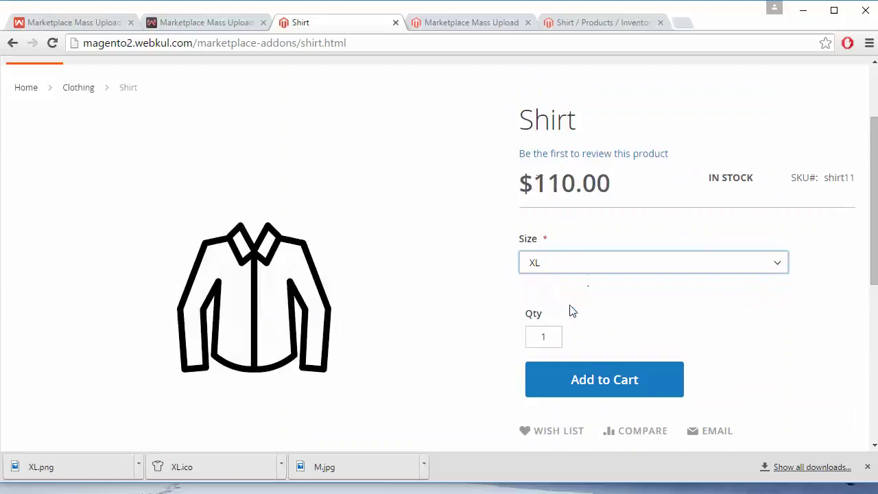
{"action": "scroll", "coordinate": [479, 272], "scroll_direction": "up", "scroll_amount": 2}
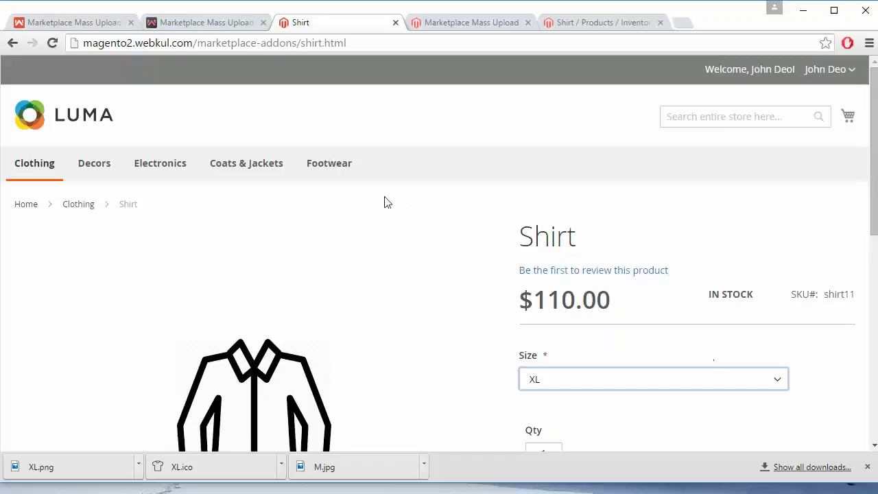
Return to the Webkul Store Marketplace Mass Upload For Magento2 page in the first browser tab
{"action": "left_click", "coordinate": [72, 22]}
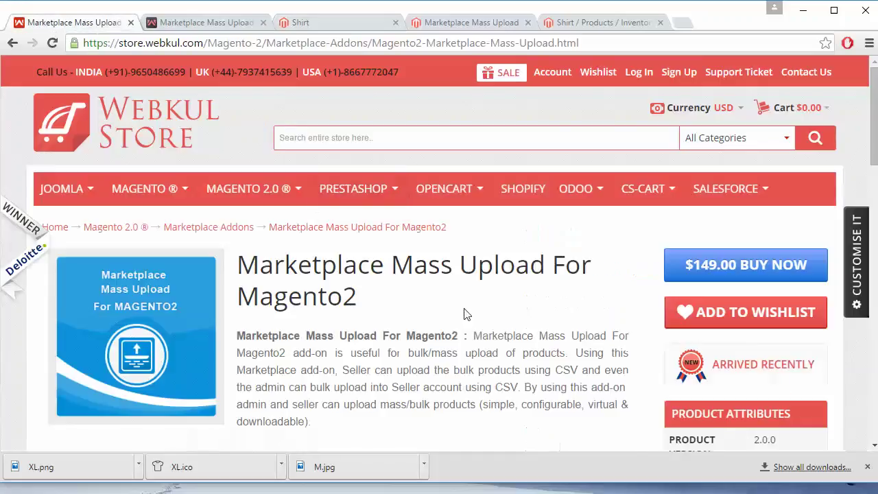